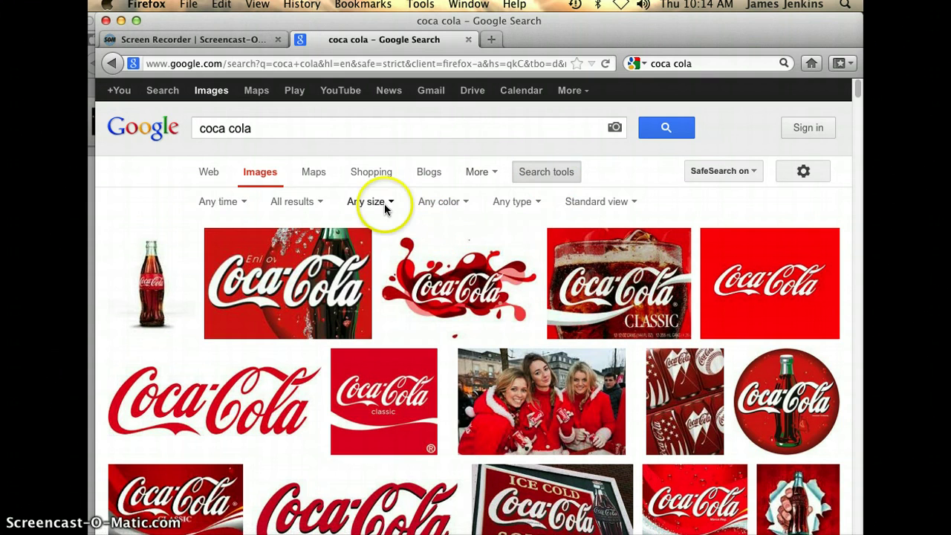
Limit the coca cola image results to large size and open the full-size picture of two black-and-white bottles on red
left_click(388, 205)
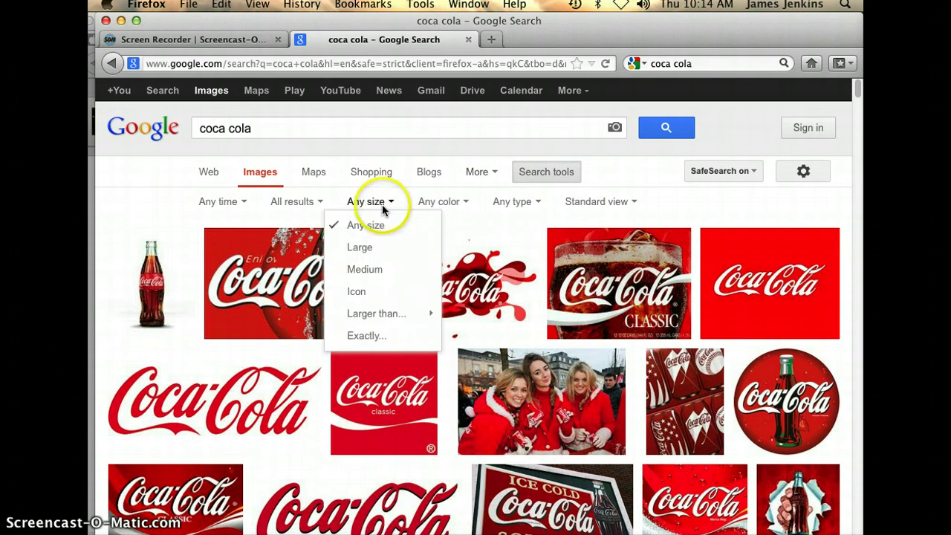
left_click(364, 246)
scroll(386, 269, "down", 15)
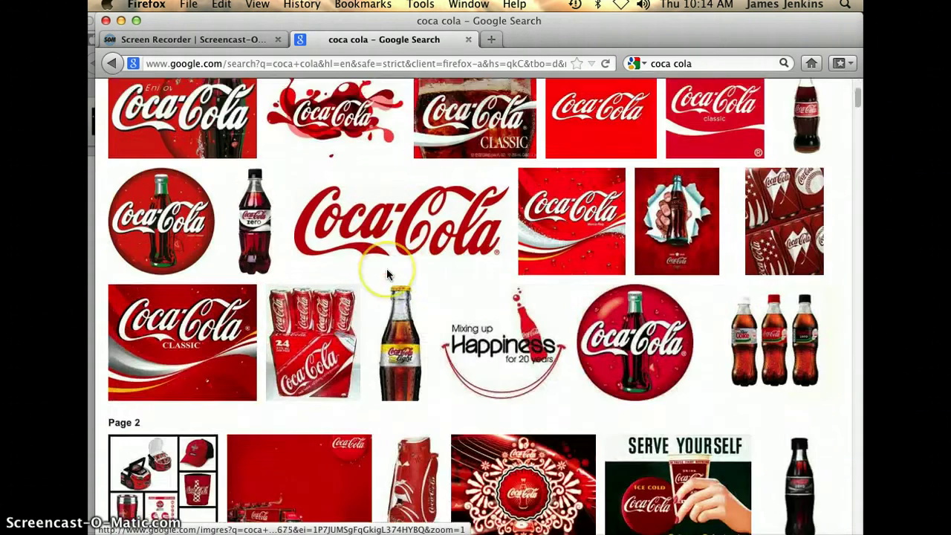
scroll(387, 275, "down", 3)
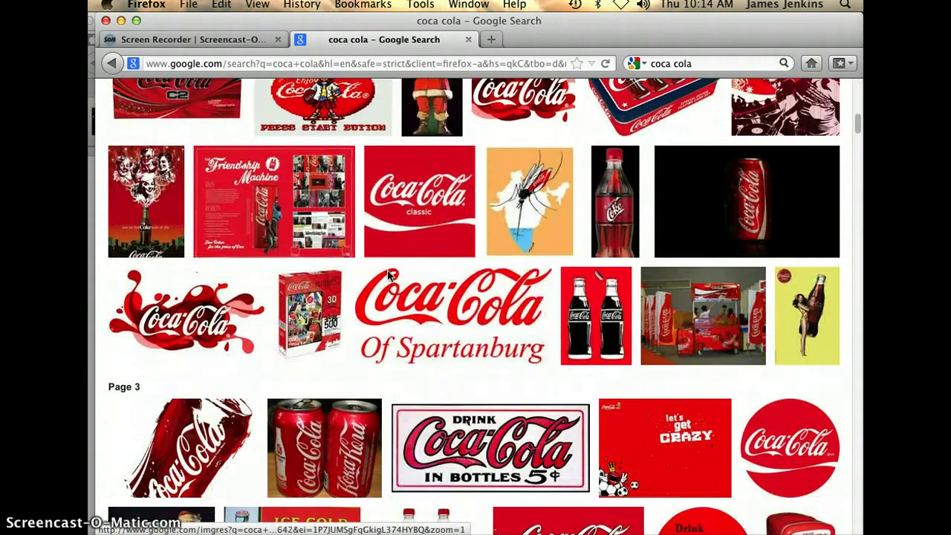
left_click(595, 325)
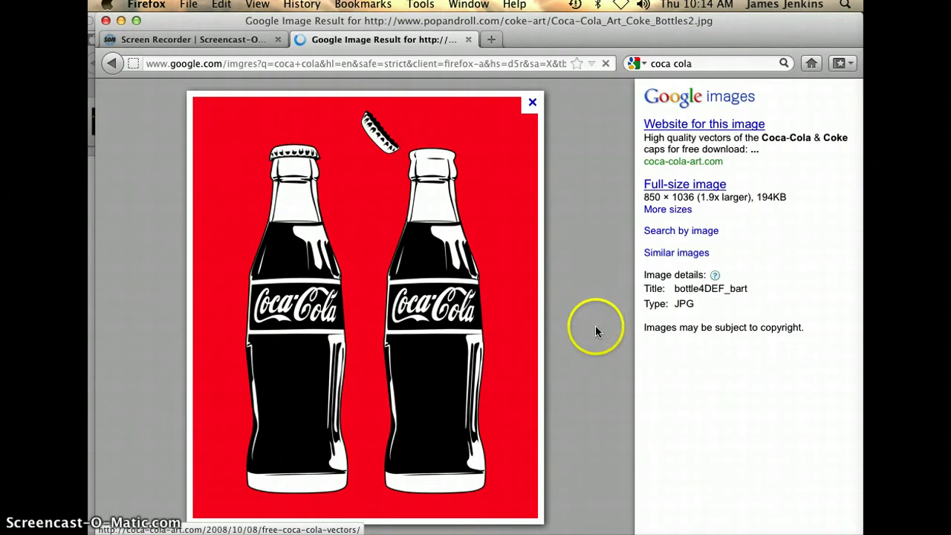
left_click(660, 186)
right_click(582, 202)
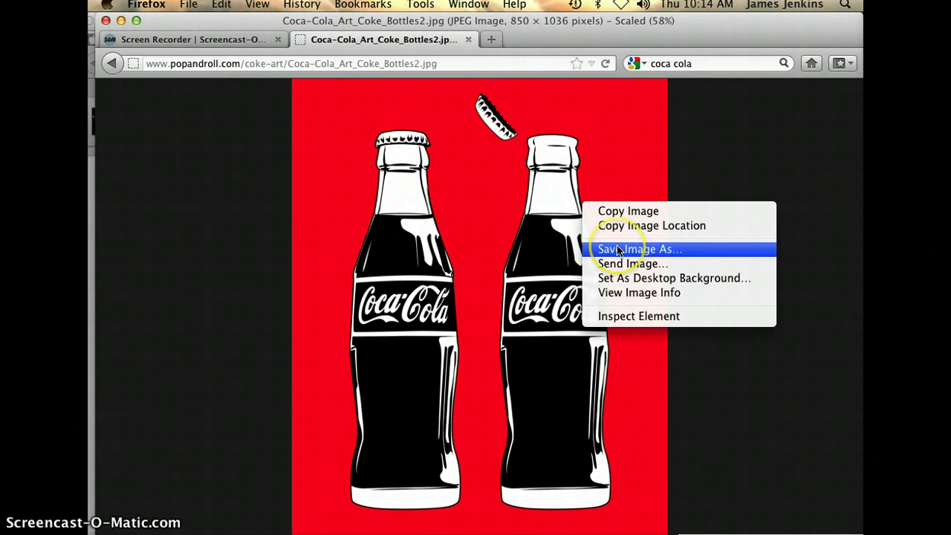
left_click(620, 248)
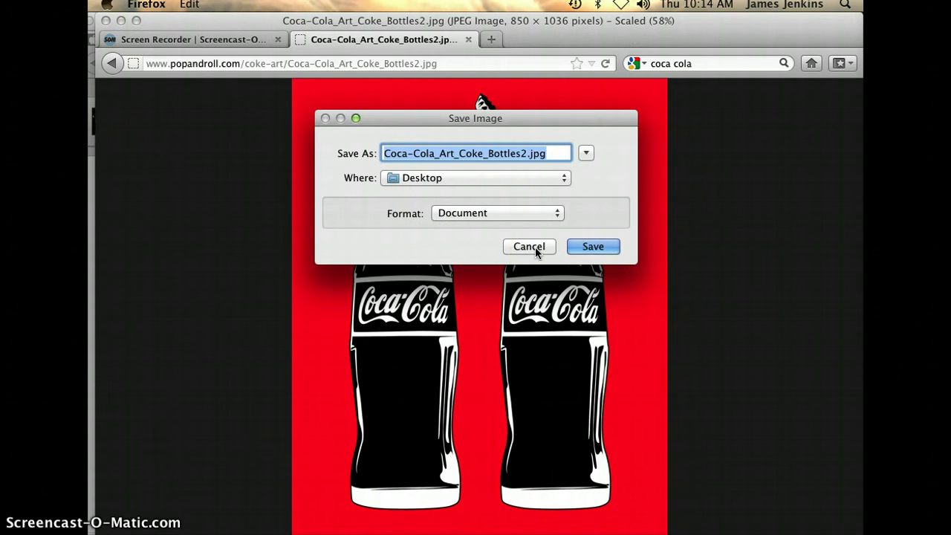
left_click(535, 246)
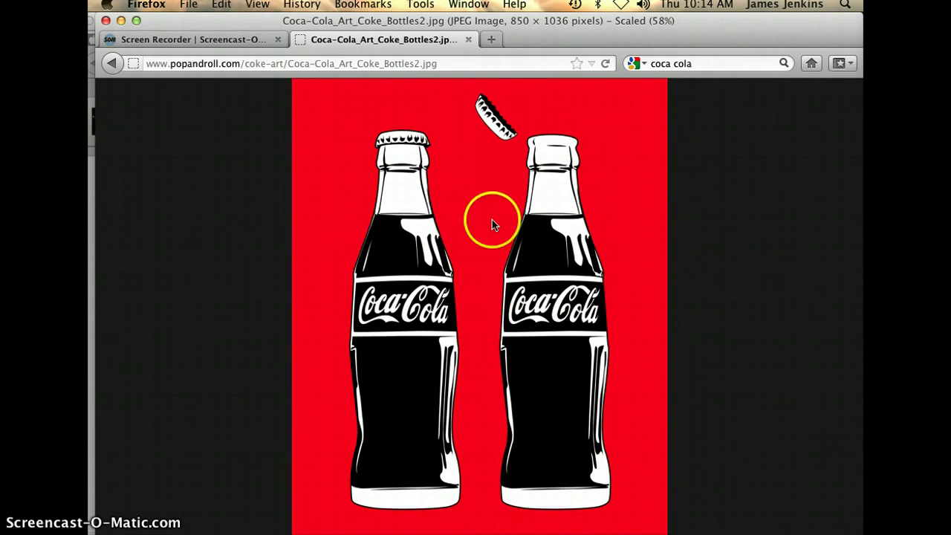
Open mypod.hpisd.org in a new tab and go to the Art/Computer Graphics blog from its blogs list
left_click(491, 41)
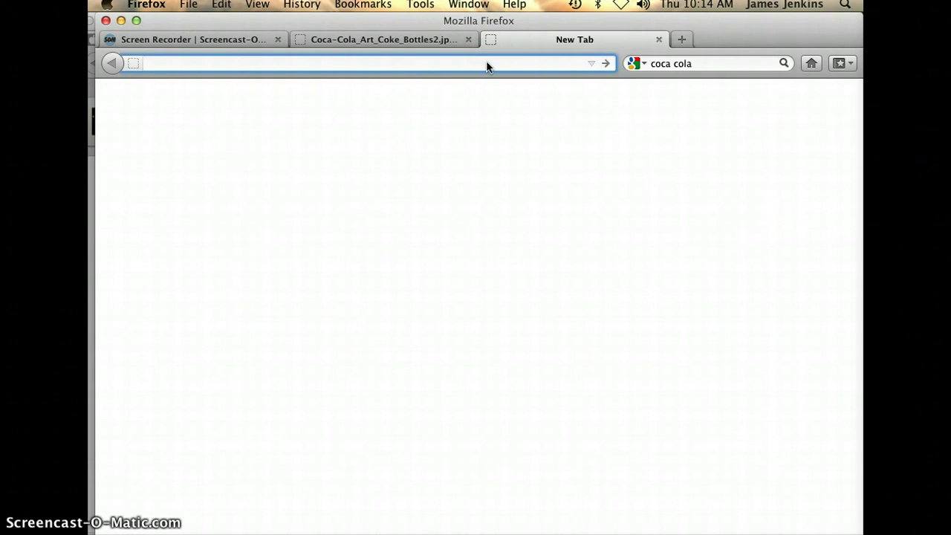
type("my")
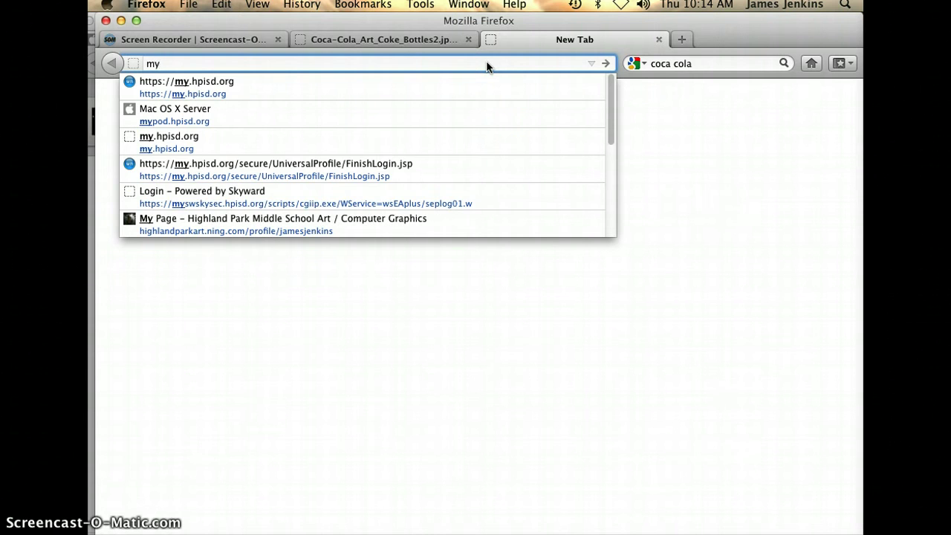
type("p")
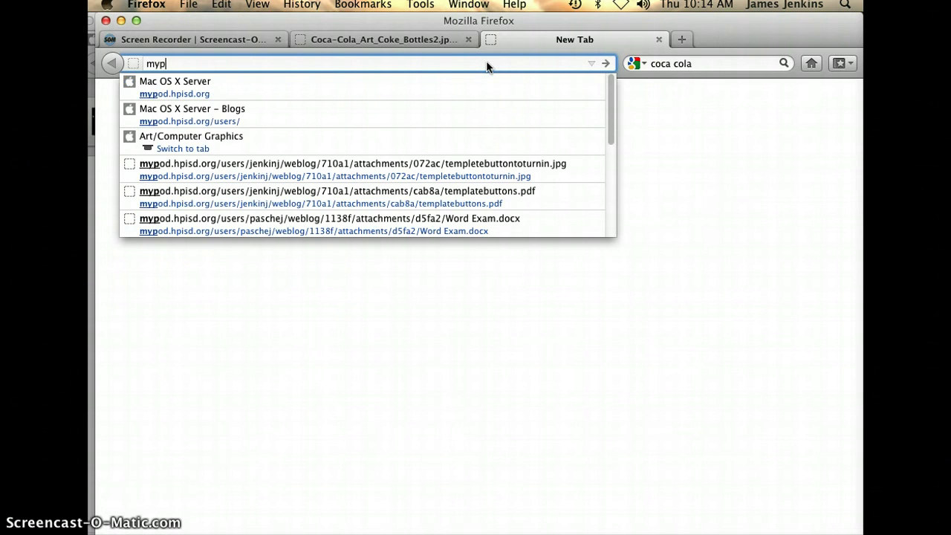
left_click(416, 86)
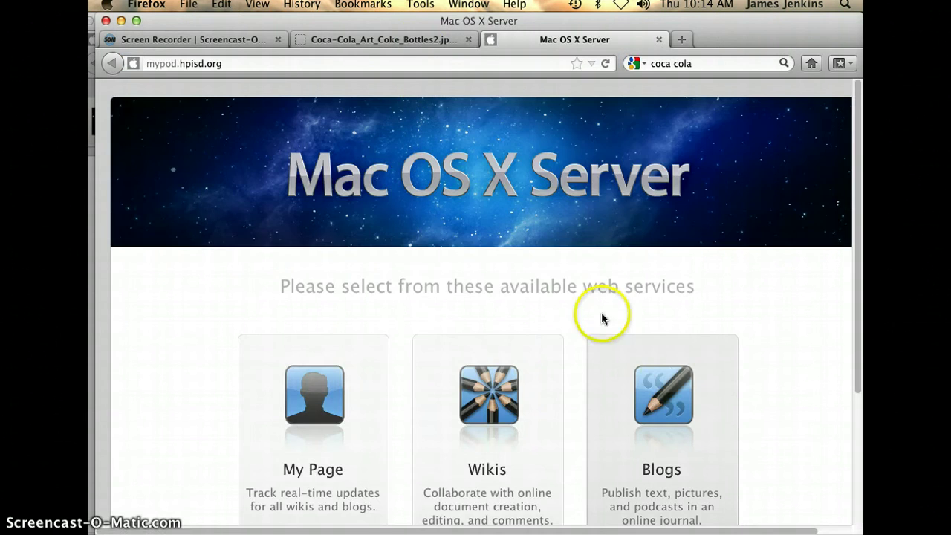
left_click(675, 371)
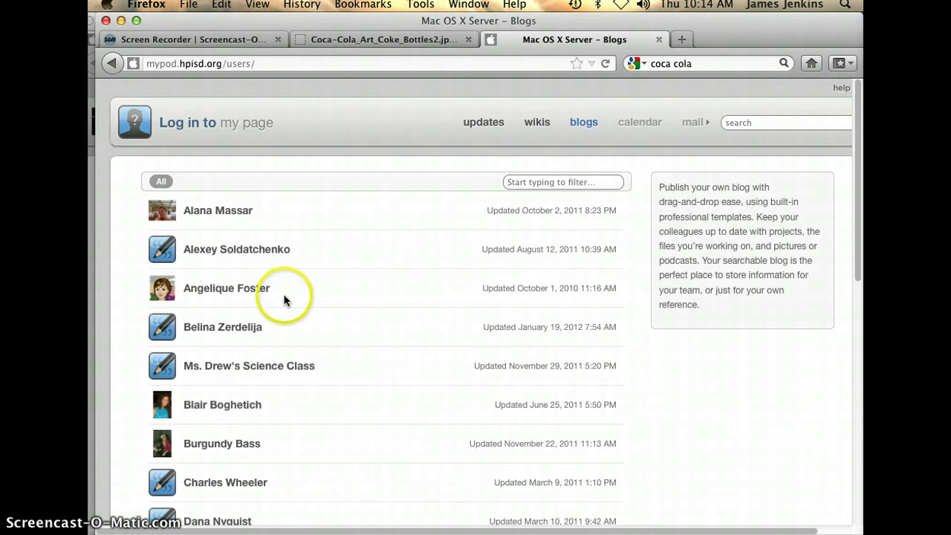
scroll(298, 304, "down", 3)
scroll(303, 302, "down", 5)
left_click(250, 461)
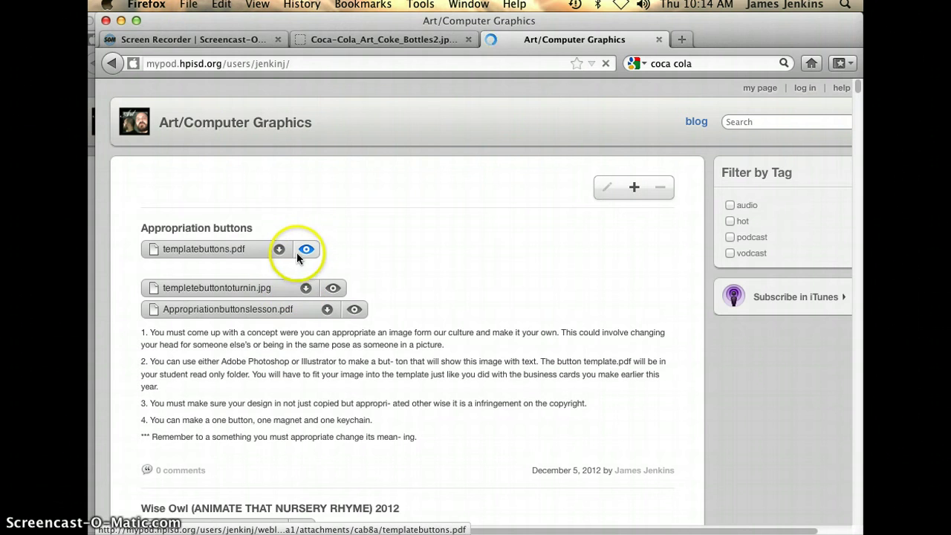
left_click(293, 248)
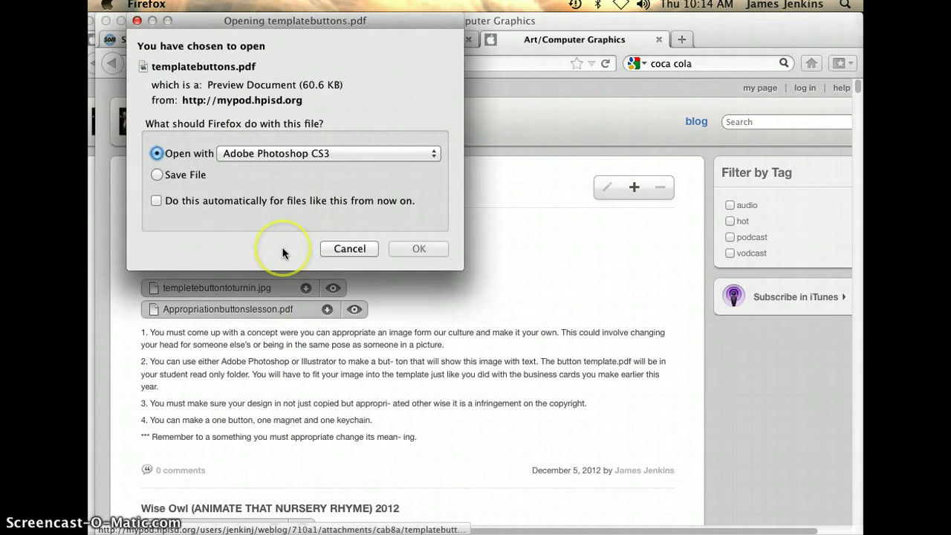
left_click(419, 250)
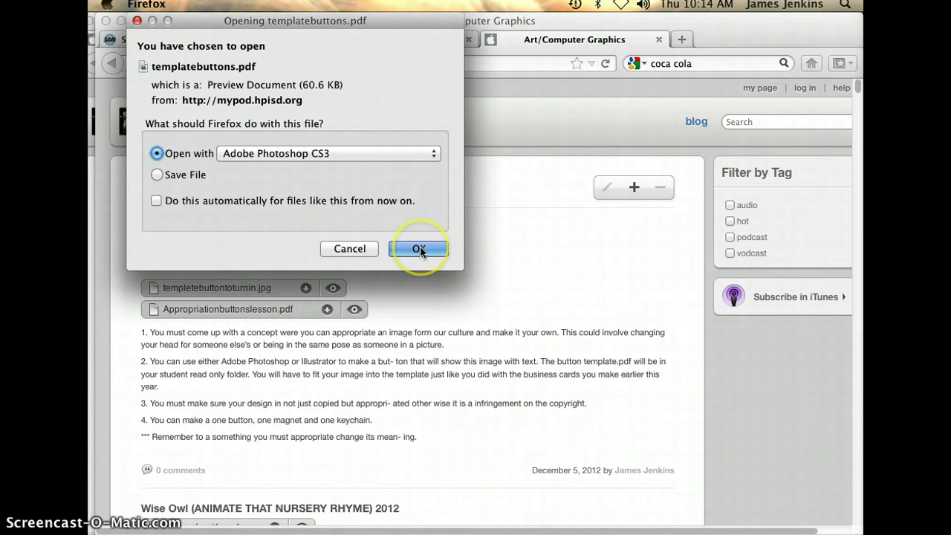
left_click(349, 248)
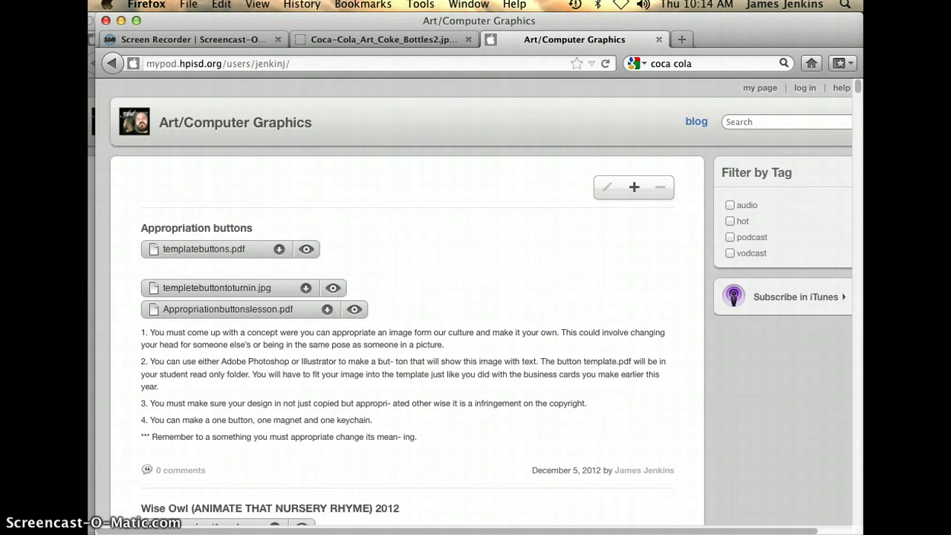
Switch to Photoshop and crop Coca-Cola_Art_Coke_Bottles2.jpg to the open bottle and its loose cap
key("super+Tab")
left_click(274, 51)
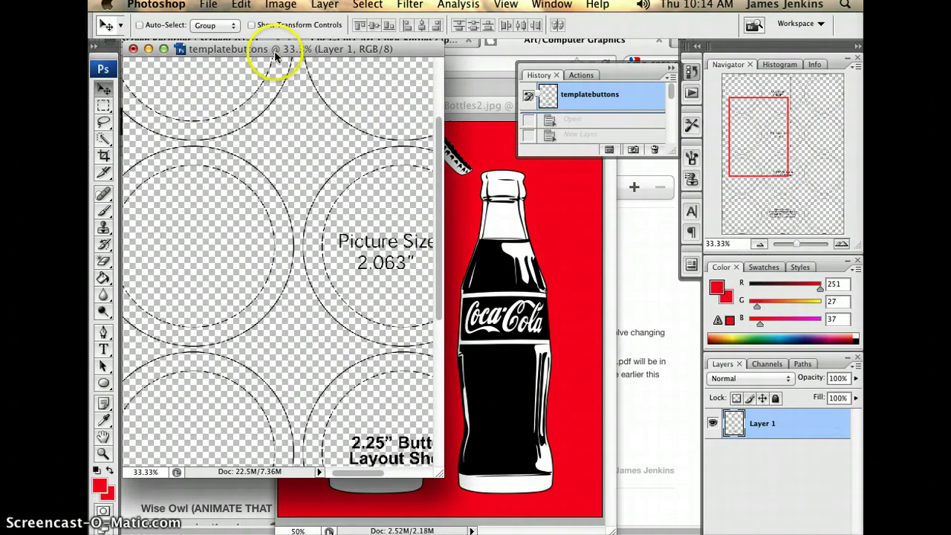
left_click_drag(450, 110, 369, 97)
left_click(104, 156)
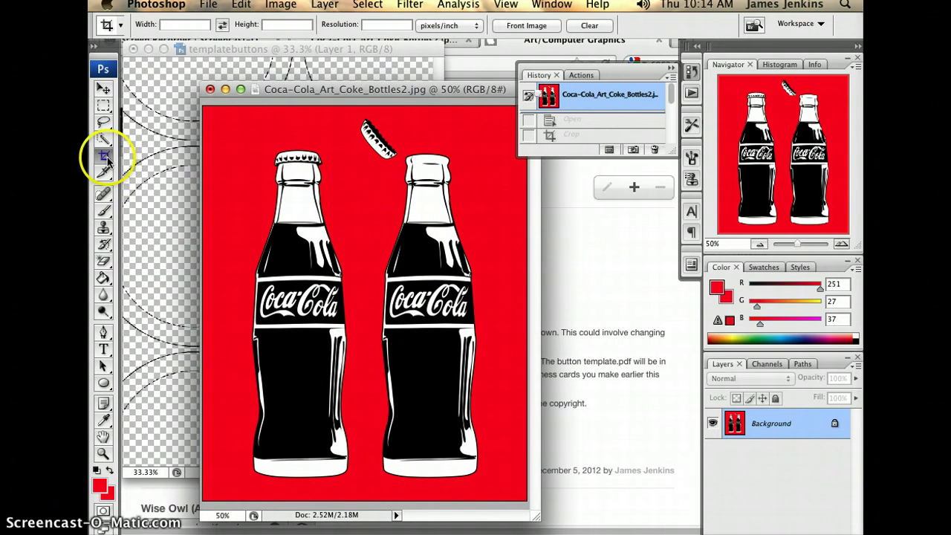
left_click_drag(355, 113, 489, 489)
key("Return")
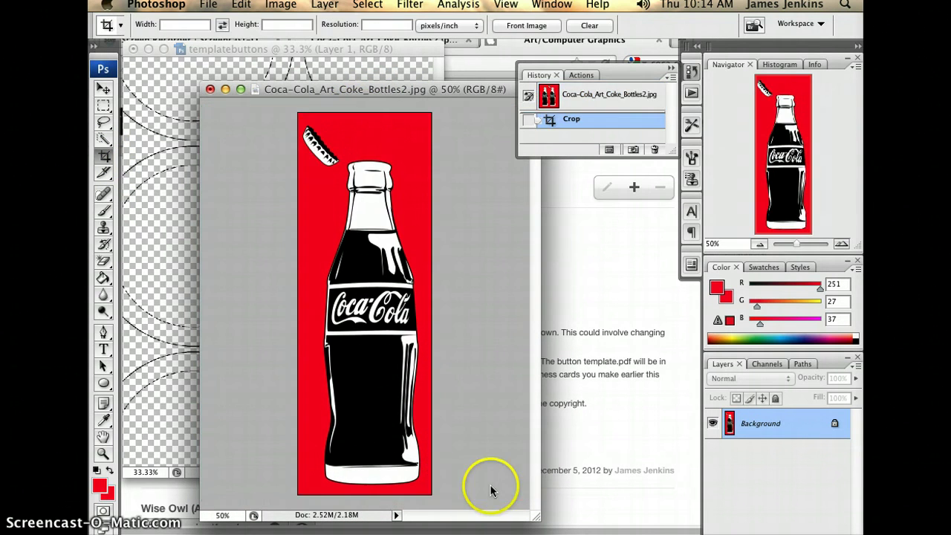
Sample black from the bottle's label and paint over the Coca-Cola lettering with the Brush tool
left_click(104, 418)
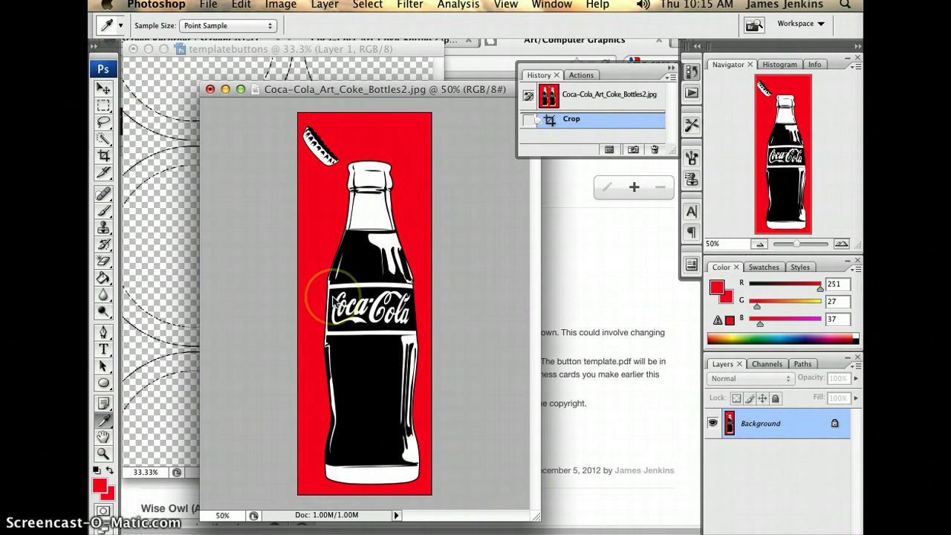
left_click(332, 295)
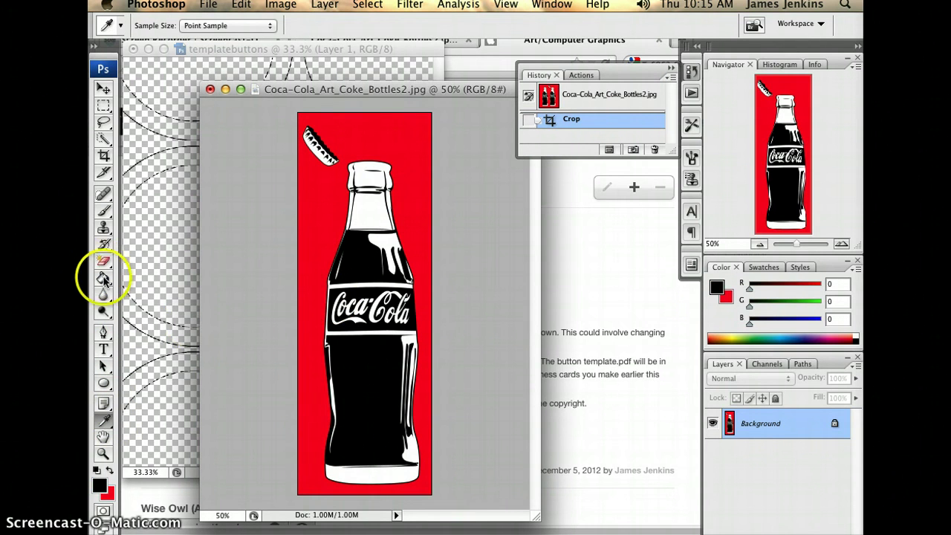
left_click(104, 210)
mouse_move(404, 322)
left_mouse_down()
mouse_move(377, 297)
mouse_move(395, 289)
mouse_move(403, 306)
mouse_move(405, 296)
mouse_move(403, 320)
mouse_move(333, 318)
mouse_move(330, 297)
mouse_move(403, 302)
mouse_move(364, 306)
mouse_move(399, 309)
mouse_move(376, 310)
mouse_move(347, 310)
mouse_move(357, 301)
mouse_move(343, 295)
mouse_move(338, 321)
left_mouse_up()
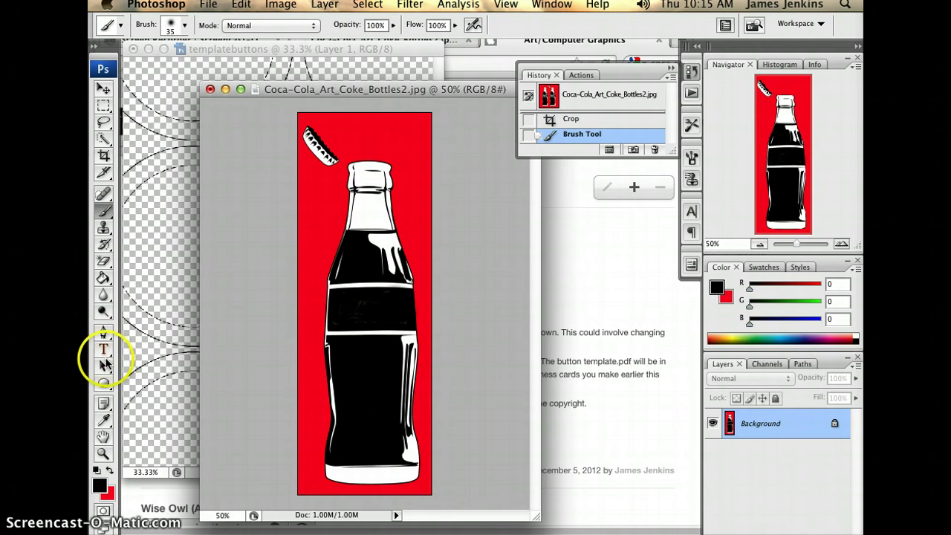
Switch to Firefox, search for "coca cola font" in a new tab and open the Loki Cola Font page on dafont.com
key("super+Tab")
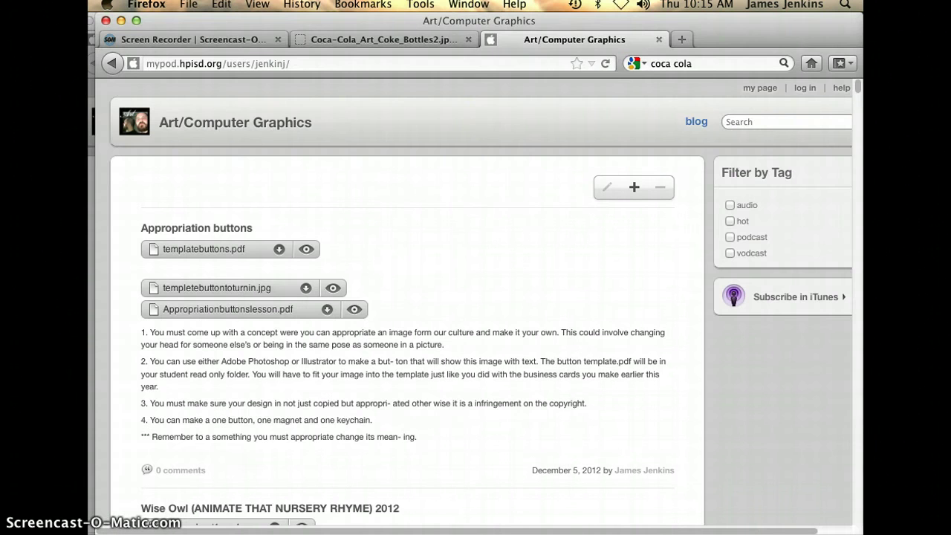
left_click(684, 39)
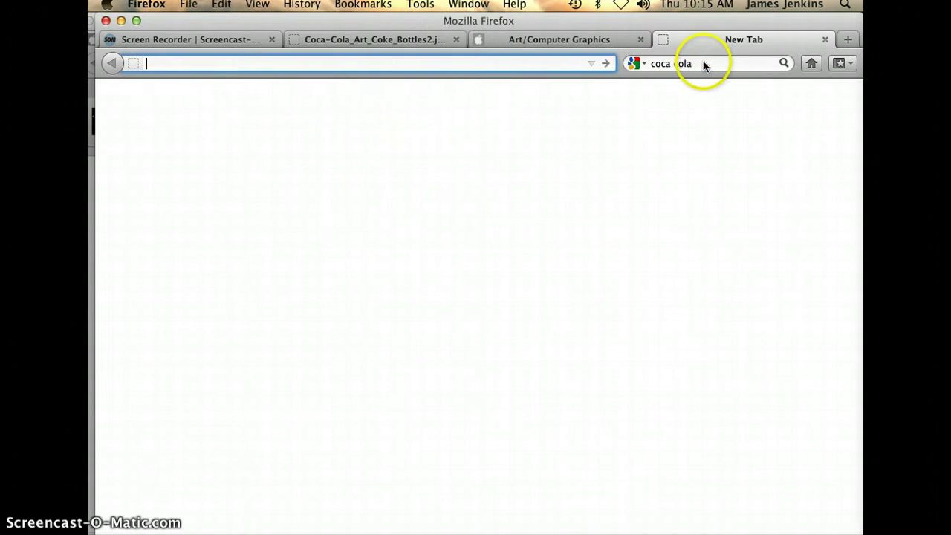
left_click(702, 64)
left_click(704, 65)
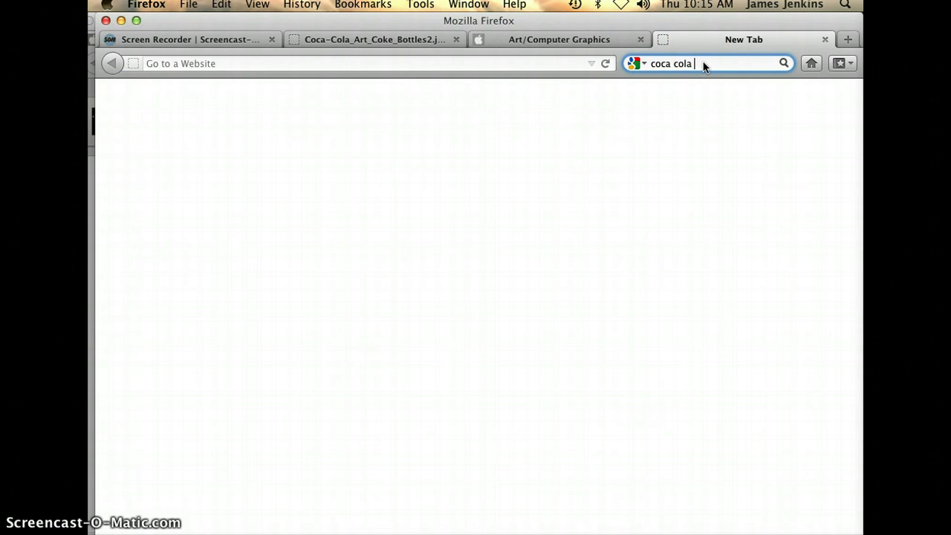
type("font")
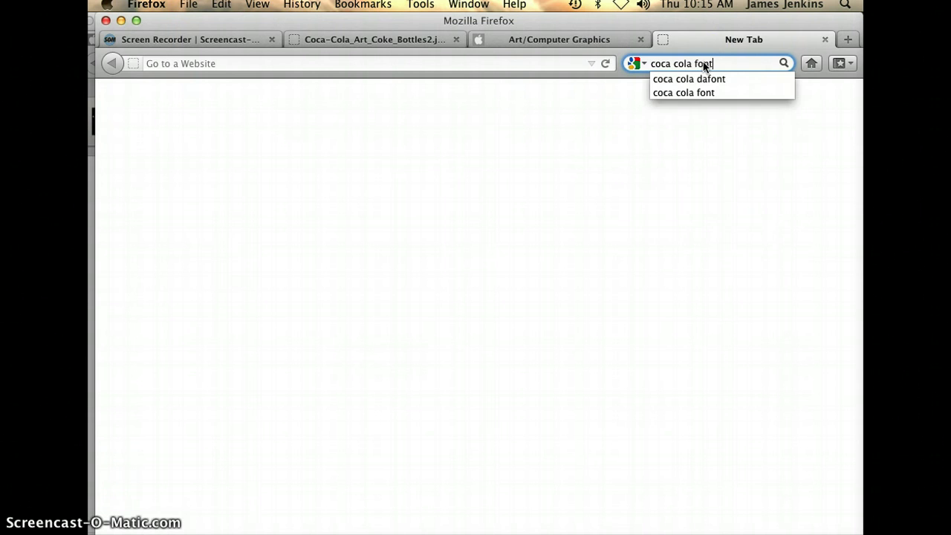
key("Return")
left_click(301, 228)
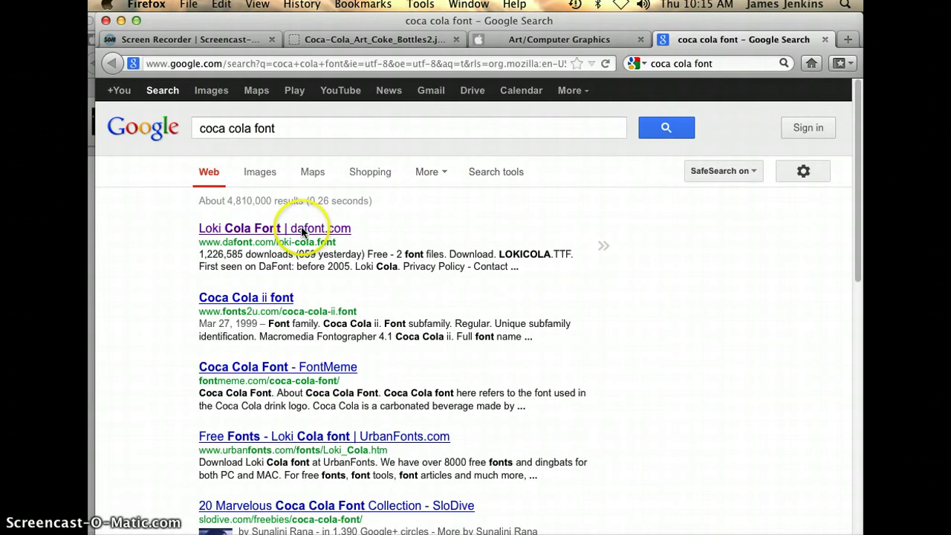
Download loki_cola.zip with Archive Utility and open its extracted folder
left_click(808, 352)
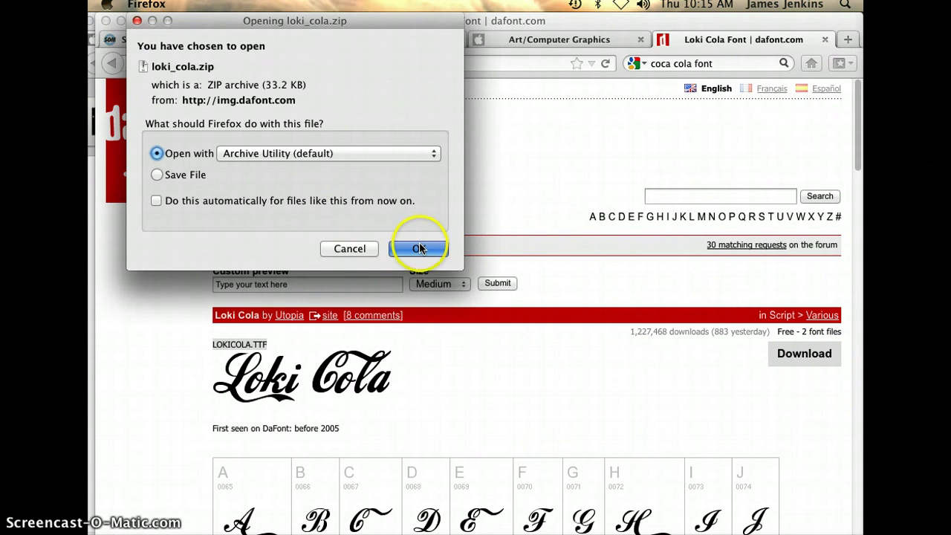
left_click(419, 247)
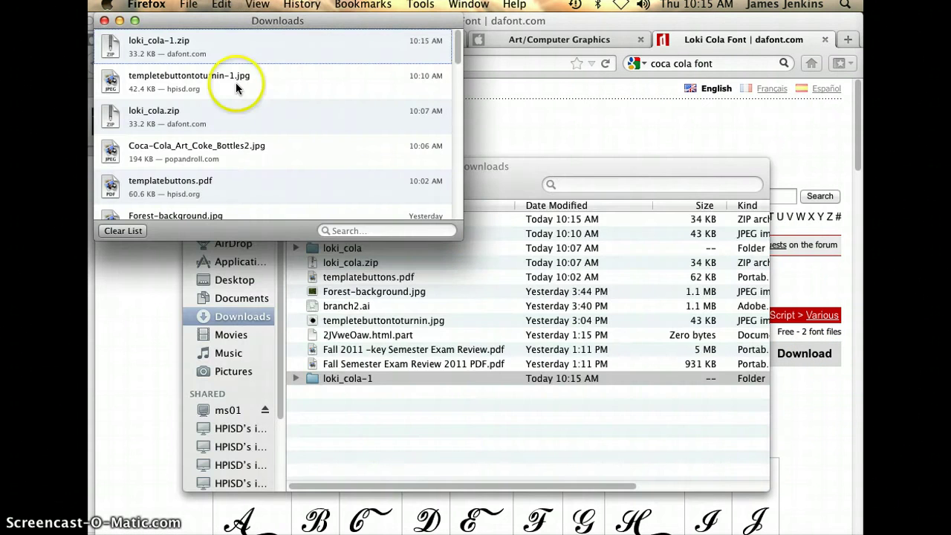
double_click(203, 45)
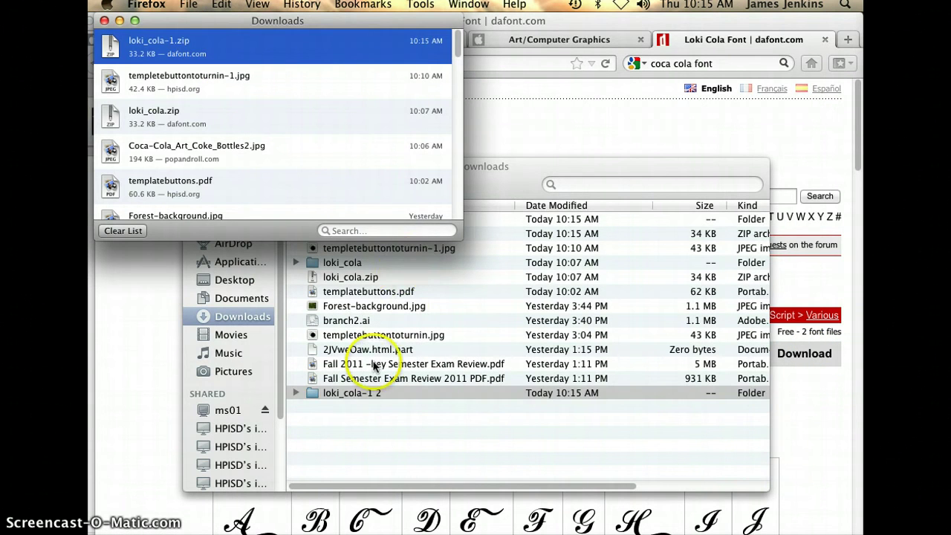
left_click(364, 392)
double_click(364, 392)
Preview the LOKICOLA.TTF font in Font Book and return to the bottle image in Photoshop
left_click(360, 233)
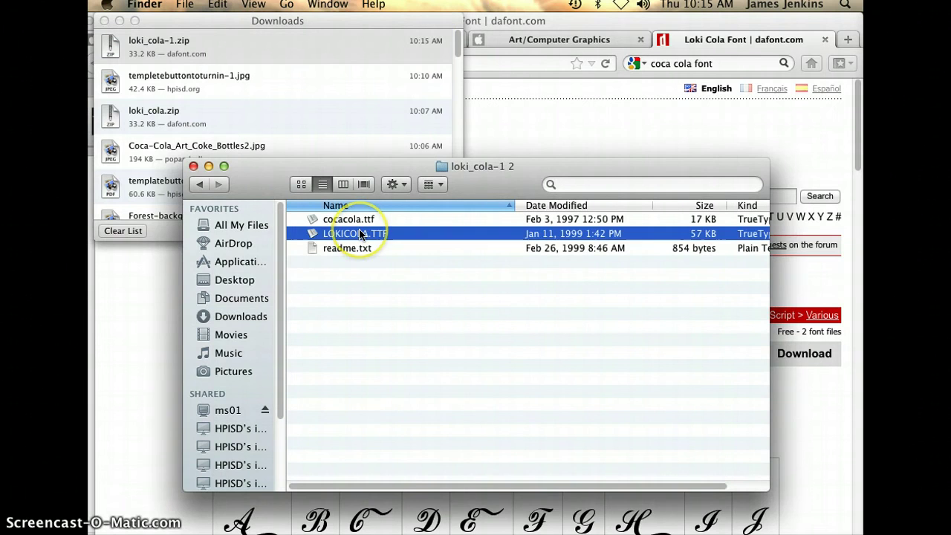
double_click(361, 233)
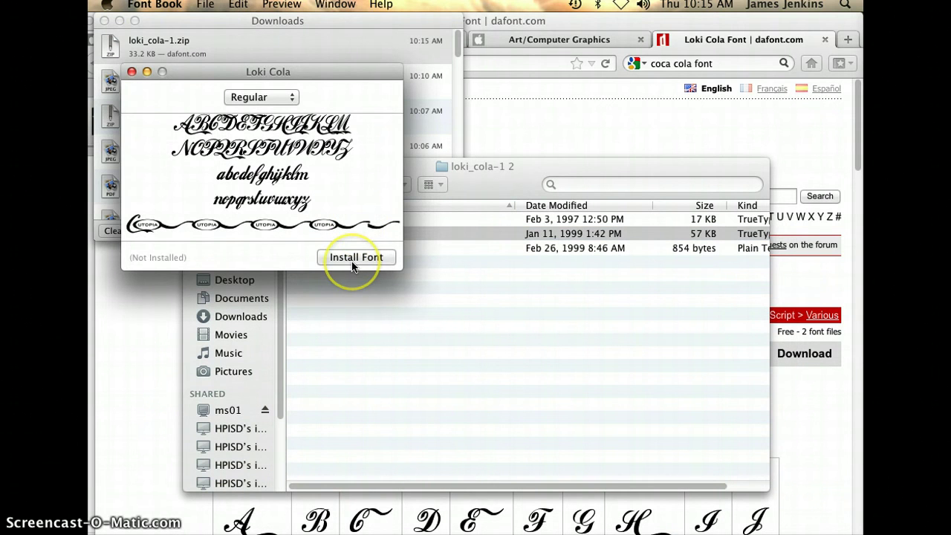
left_click(131, 72)
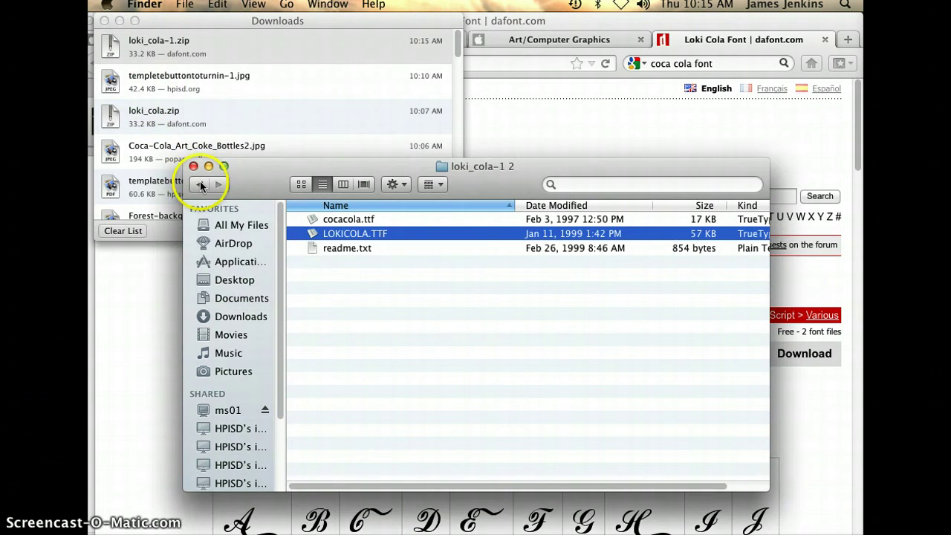
left_click(193, 165)
left_click(105, 21)
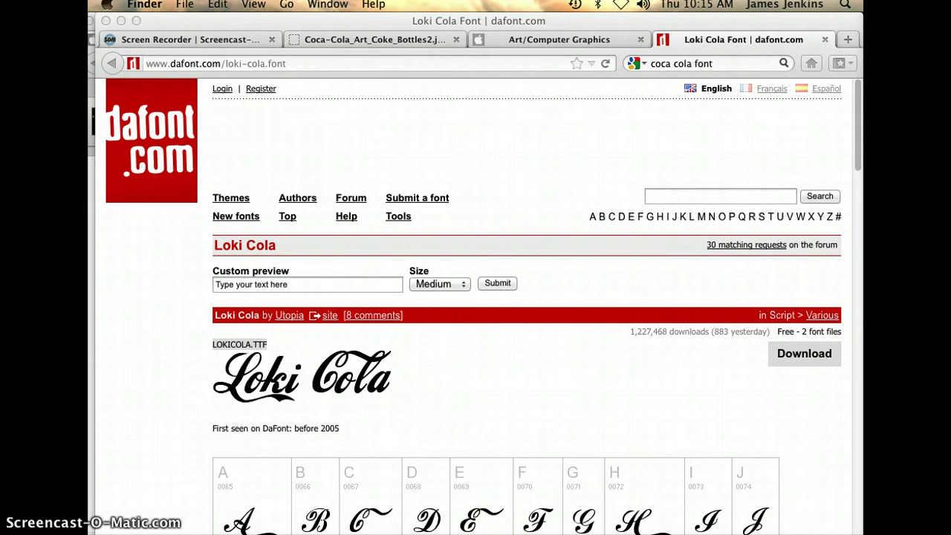
key("super+Tab")
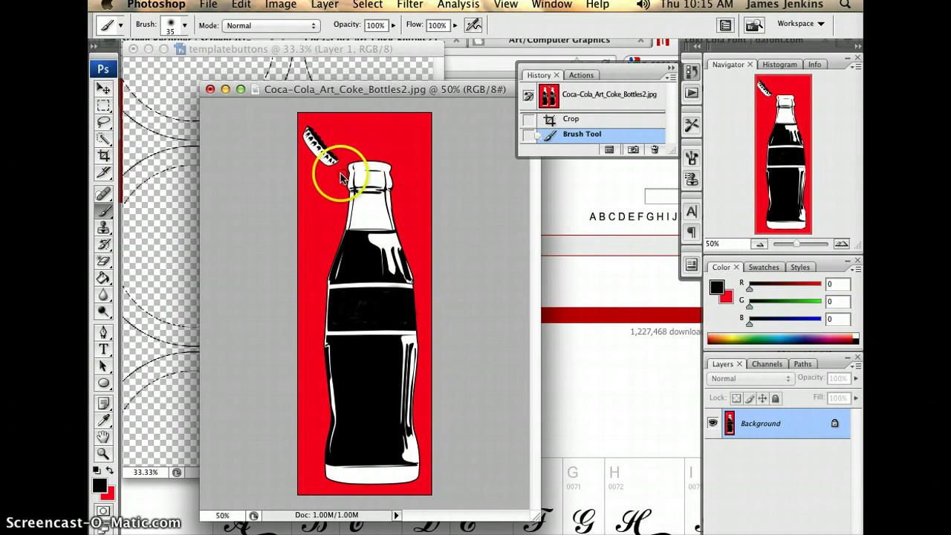
Add the text "Pepsi" in white 24 pt Loki Cola and place it on the bottle's blank black label
left_click(104, 349)
left_click(305, 214)
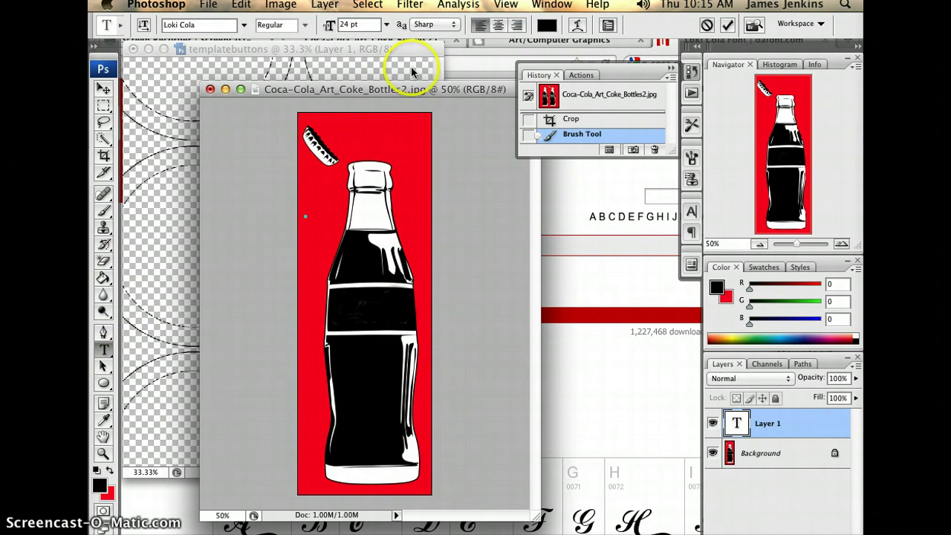
left_click(547, 25)
left_click(277, 144)
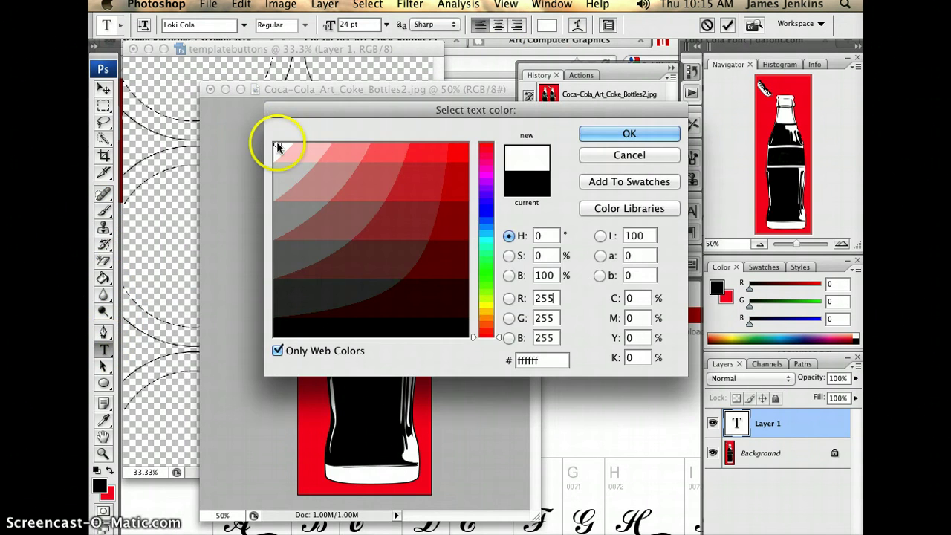
left_click(628, 134)
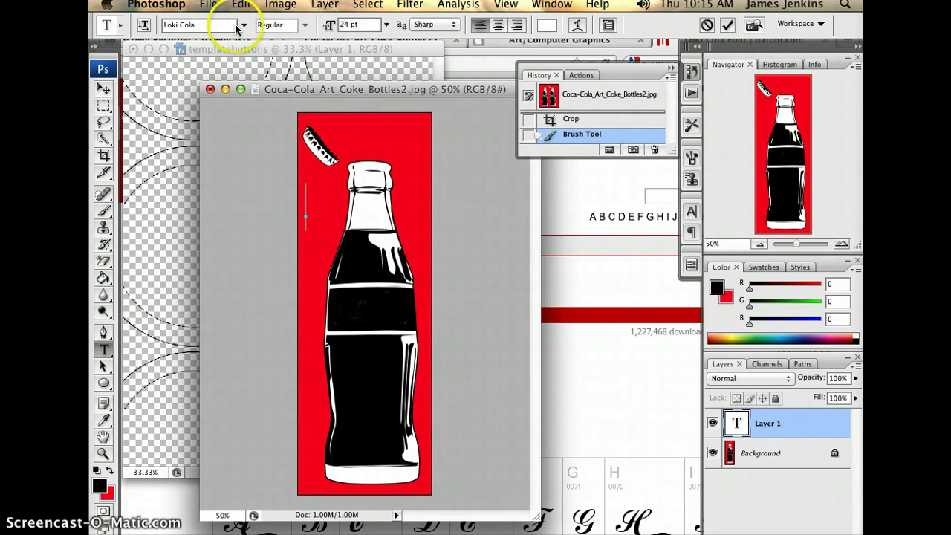
left_click(241, 26)
left_click(244, 22)
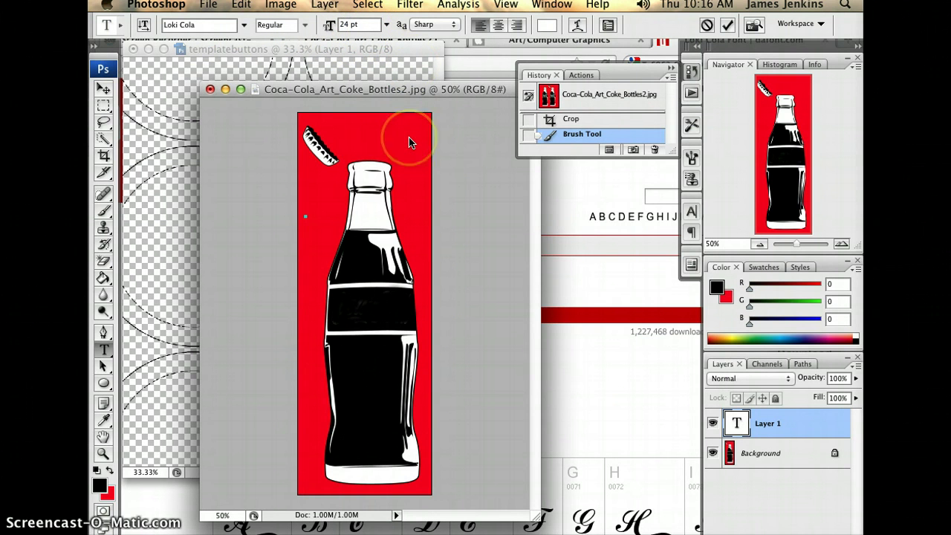
type("Pepsi")
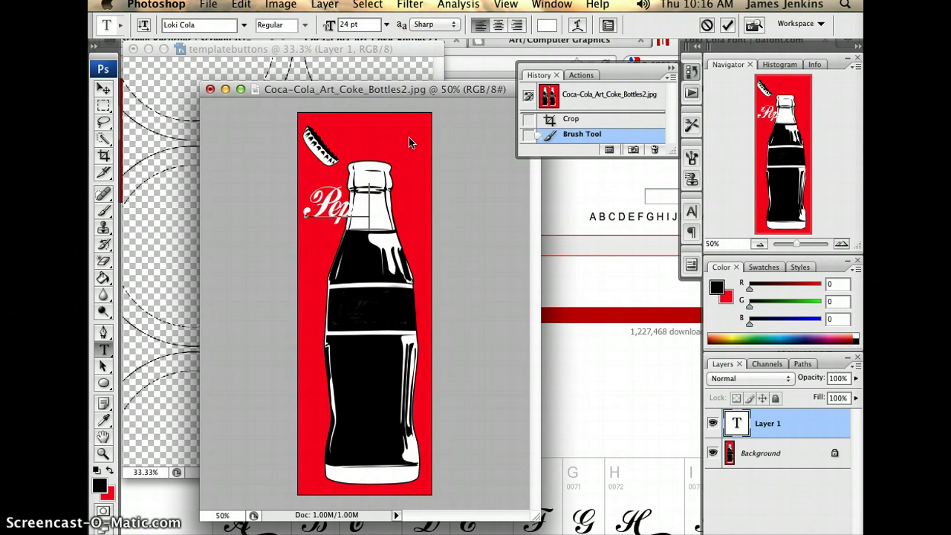
left_click(103, 89)
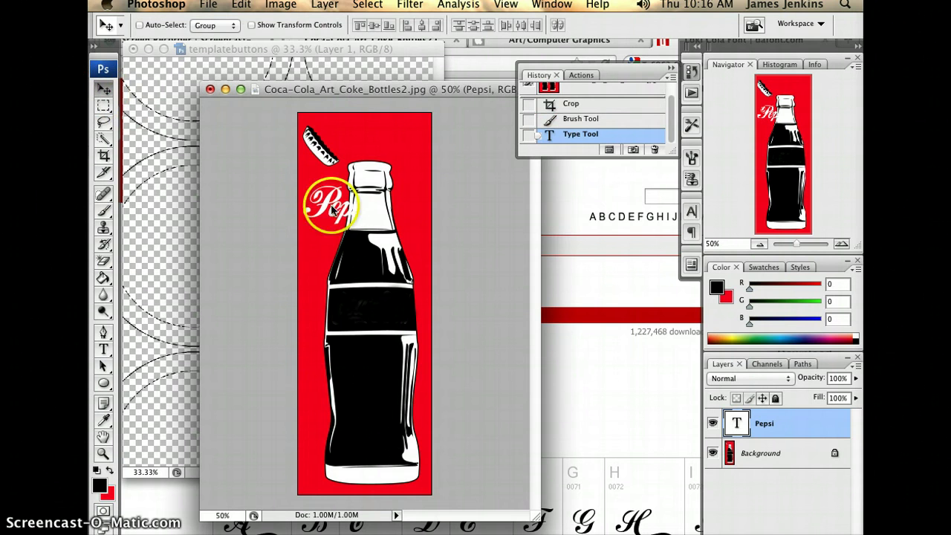
left_click_drag(327, 202, 405, 308)
Warp the Pepsi text with the horizontal Arc style and a very slight upward bend
left_click(103, 349)
right_click(394, 299)
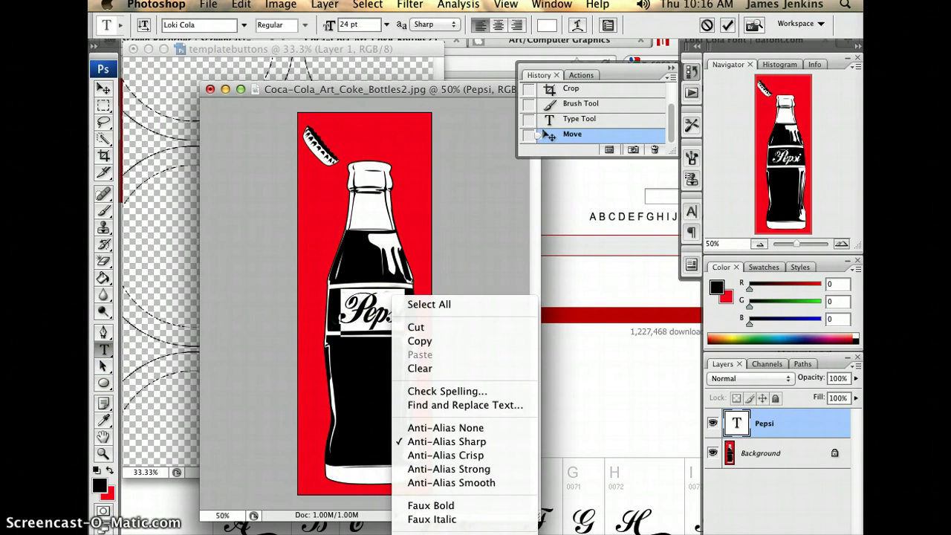
left_click(446, 532)
left_click(223, 50)
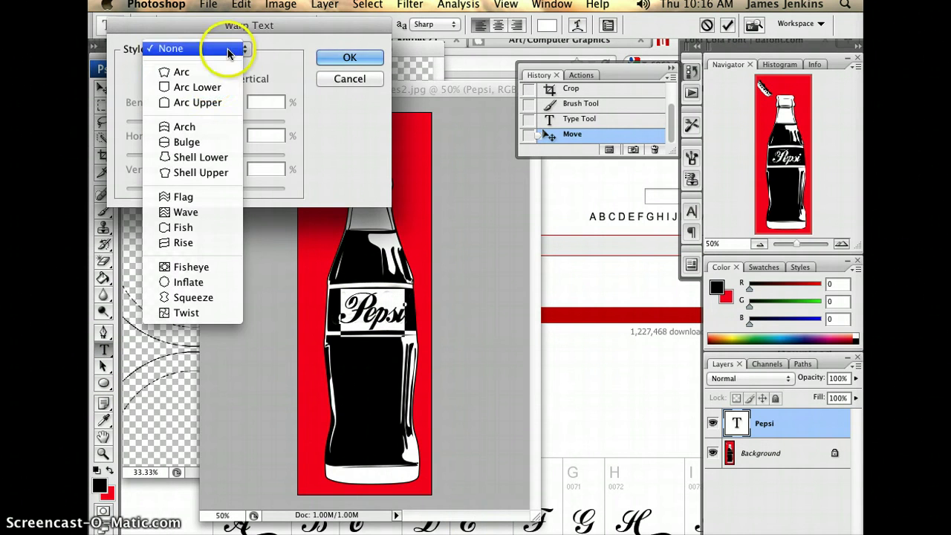
left_click(205, 71)
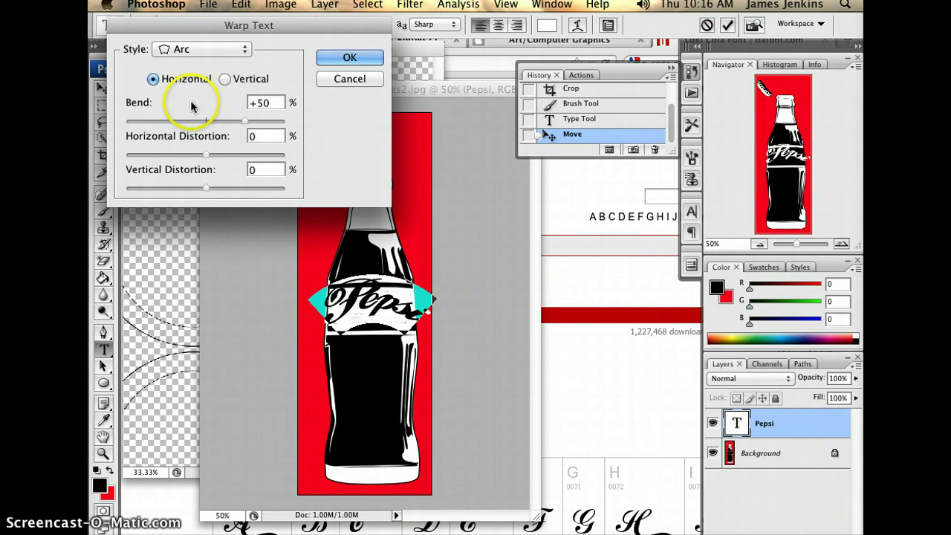
left_click_drag(242, 119, 208, 124)
left_click(327, 58)
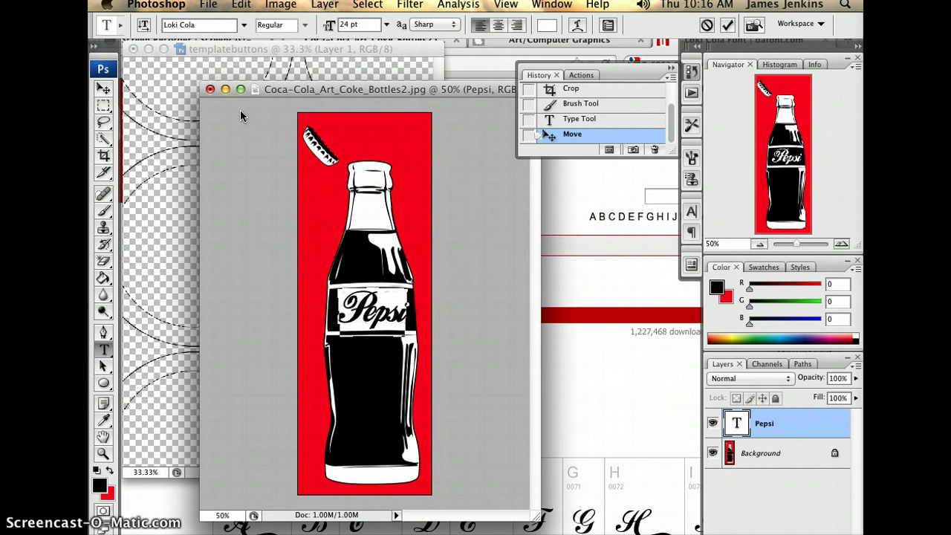
left_click(200, 6)
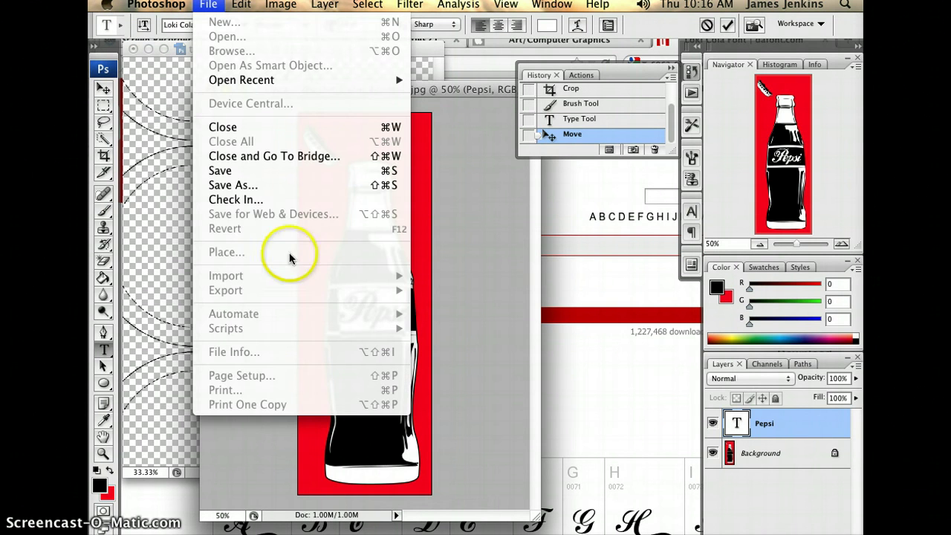
left_click(270, 190)
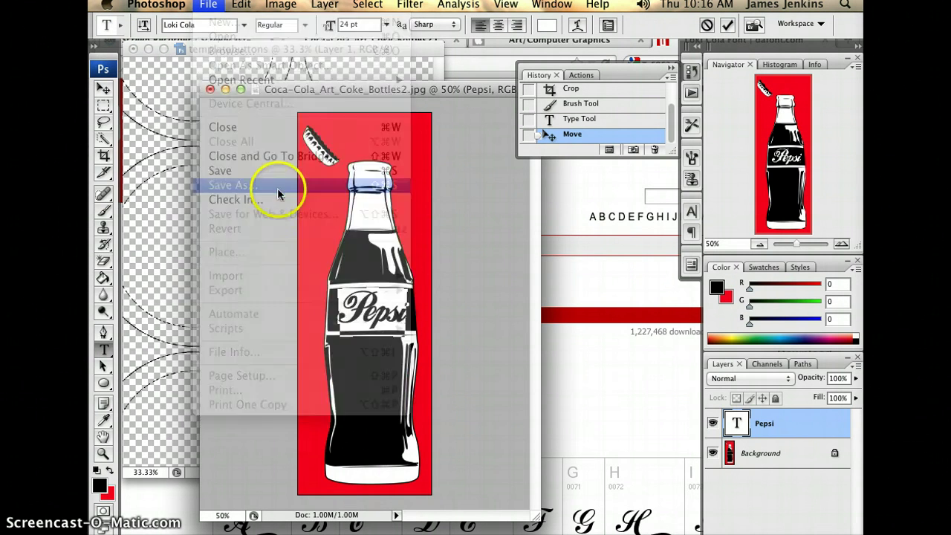
left_click(492, 150)
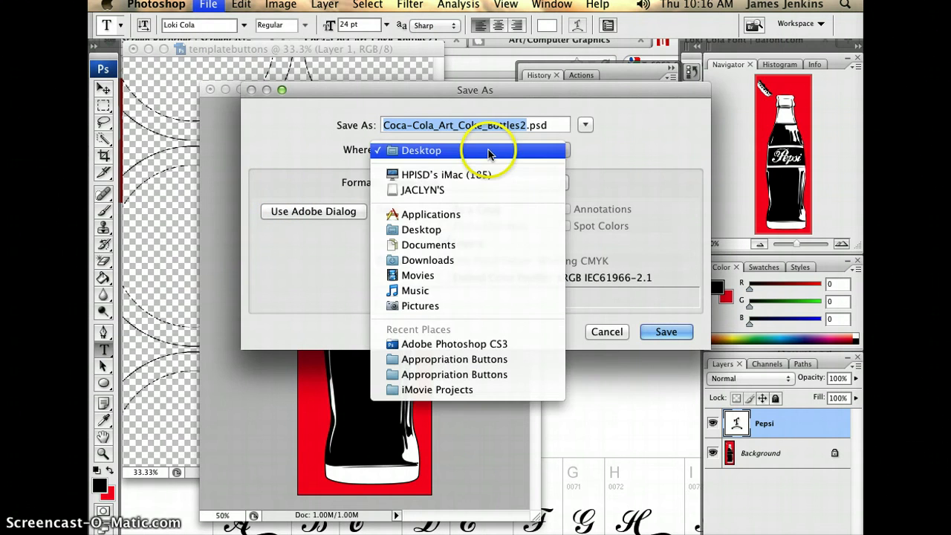
left_click(468, 230)
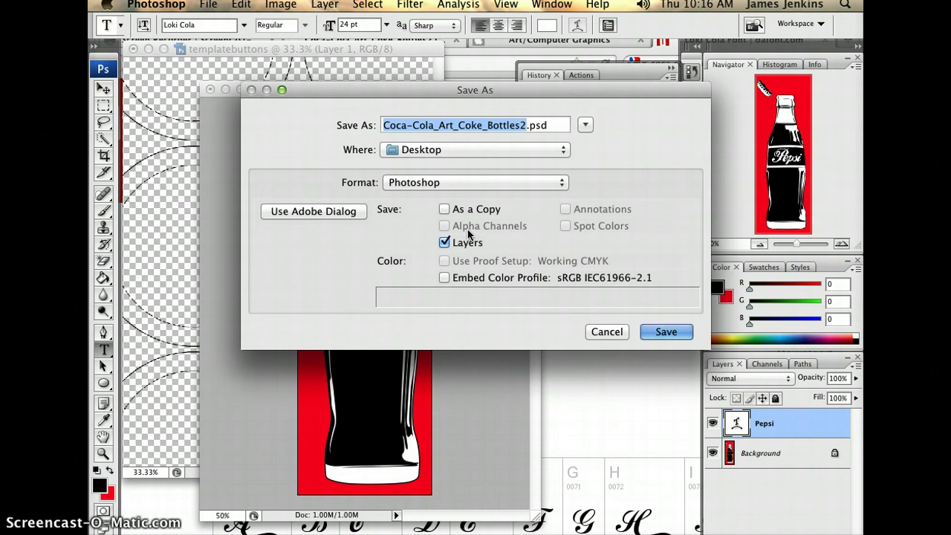
left_click(608, 333)
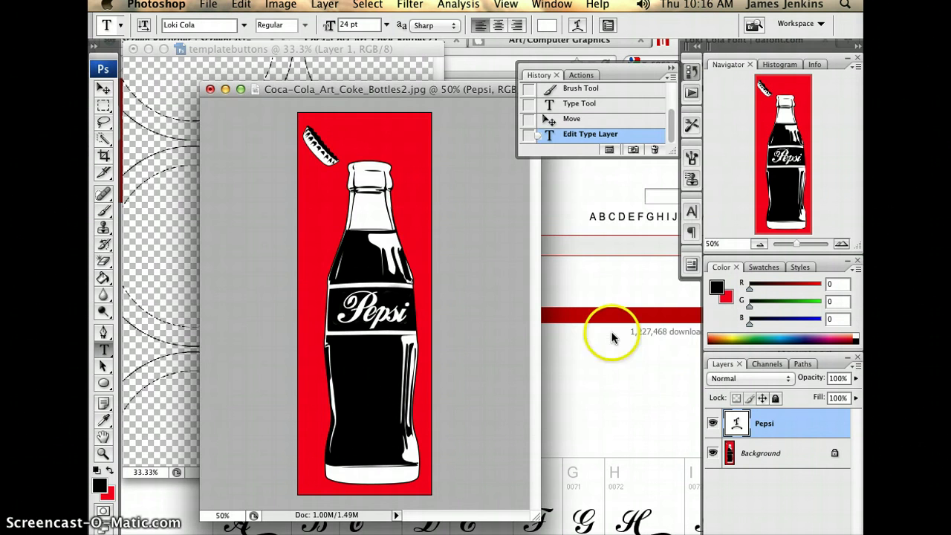
Merge the Pepsi text layer down into the bottle image and convert the Background into an unlocked layer named Layer 0
left_click(325, 5)
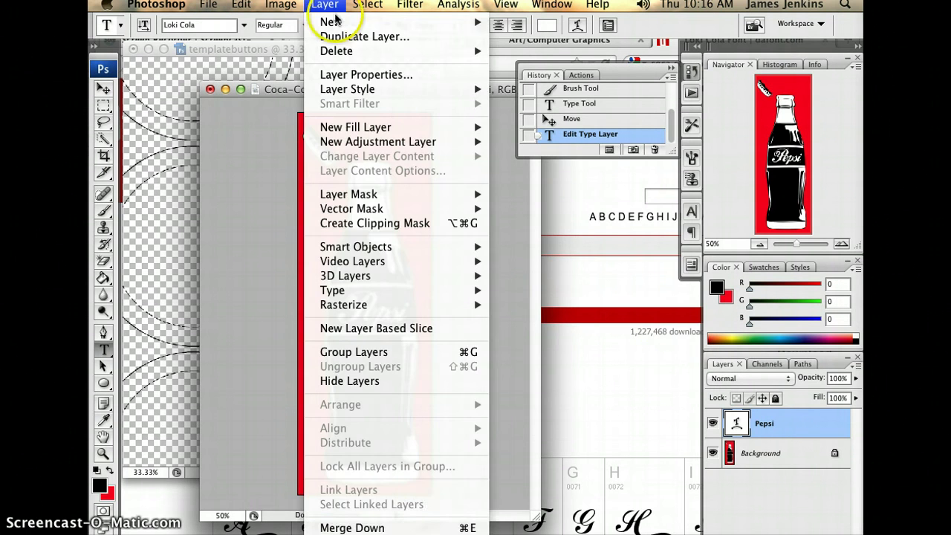
left_click(423, 528)
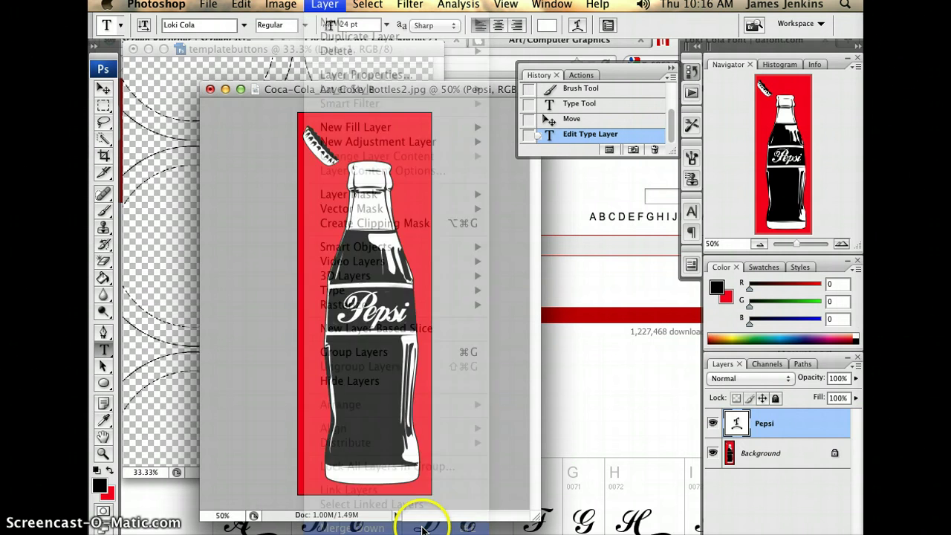
double_click(835, 423)
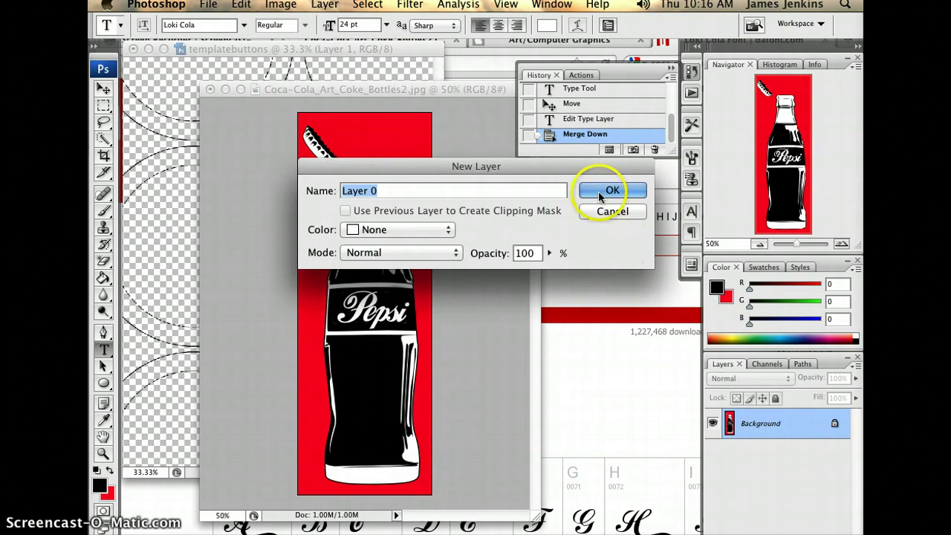
left_click(612, 189)
Copy the bottle layer into the templatebuttons document, scale it to 58.8% and centre it inside the middle button circle
left_click(105, 90)
left_click_drag(361, 244, 233, 238)
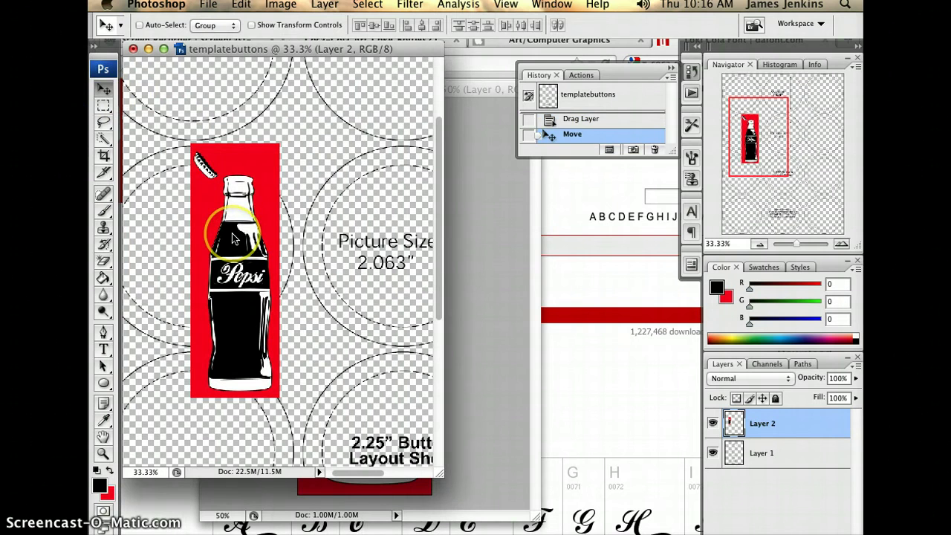
key("ctrl+t")
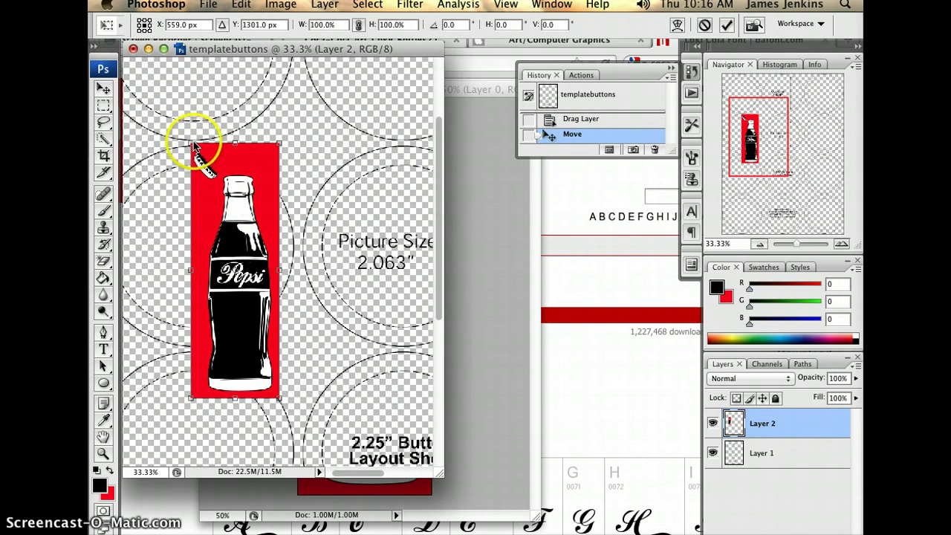
left_click_drag(193, 145, 380, 214)
left_click_drag(781, 131, 799, 131)
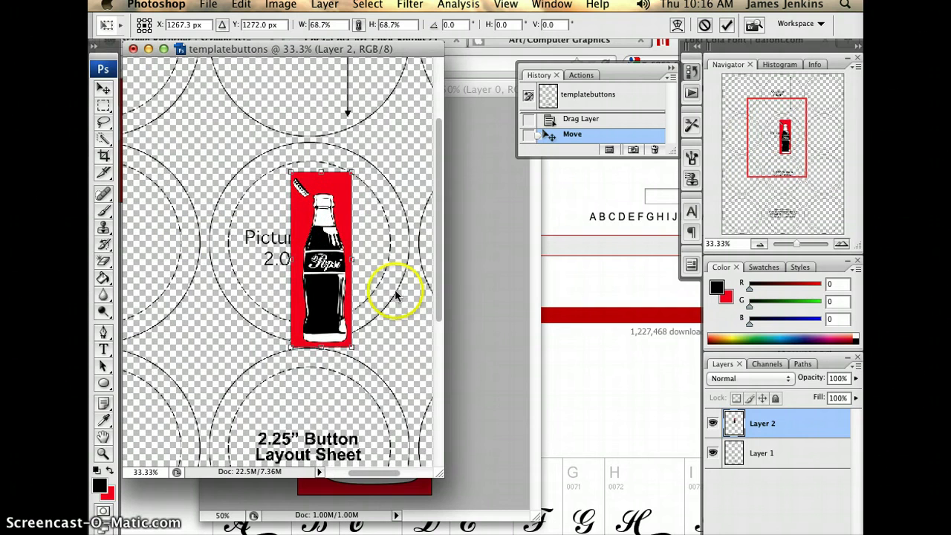
left_click_drag(354, 319, 333, 312)
left_click_drag(318, 280, 318, 288)
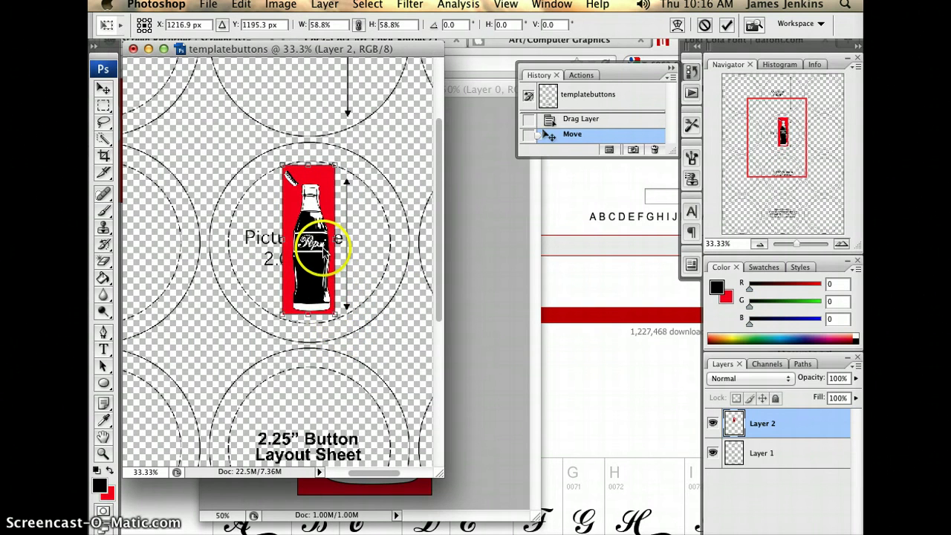
left_click(103, 83)
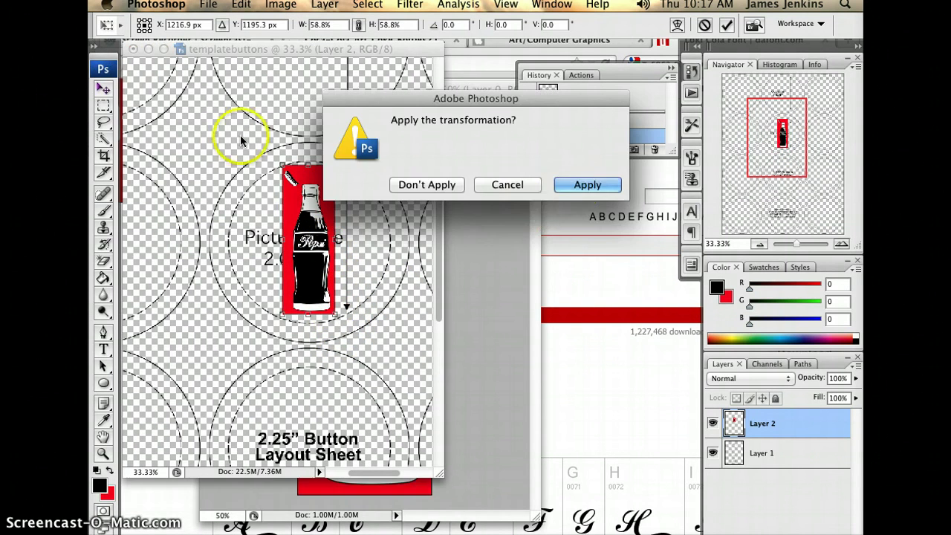
left_click(578, 183)
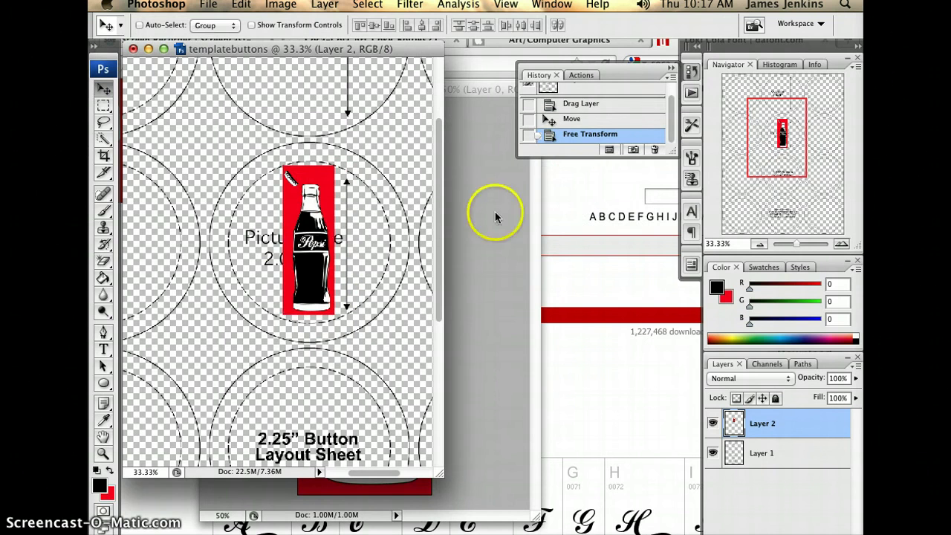
Draw a red circle shape with the Ellipse tool over the middle button outline and centre it there
left_click(109, 470)
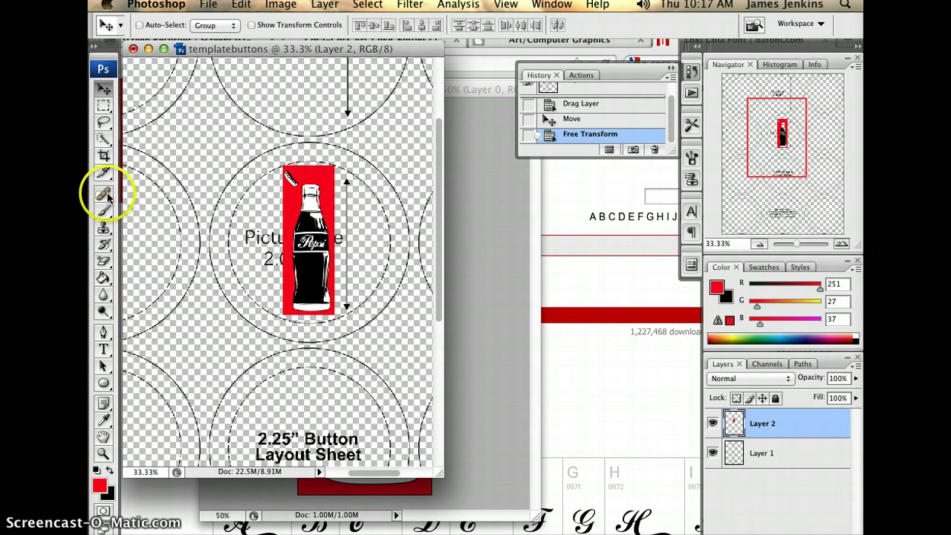
left_click(103, 383)
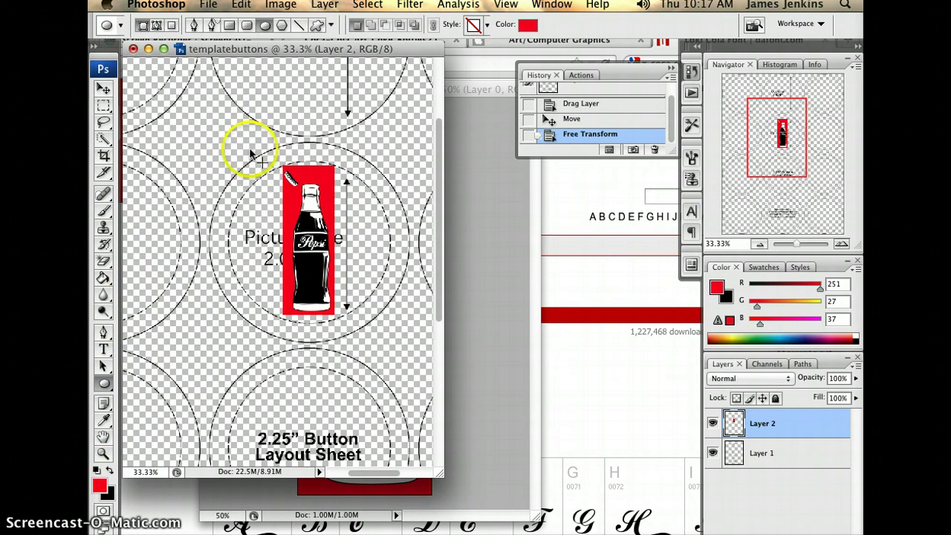
left_click_drag(217, 143, 410, 357)
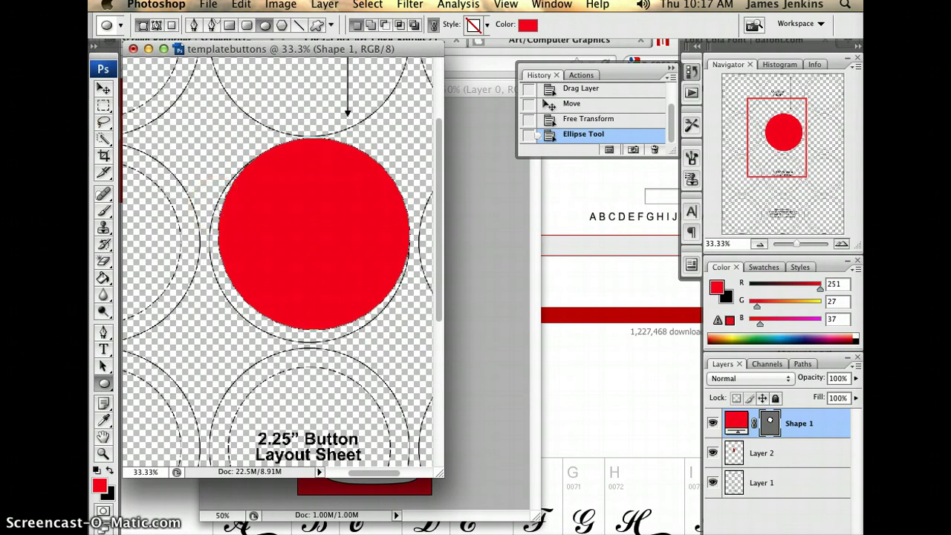
left_click(103, 89)
left_click_drag(295, 211, 297, 214)
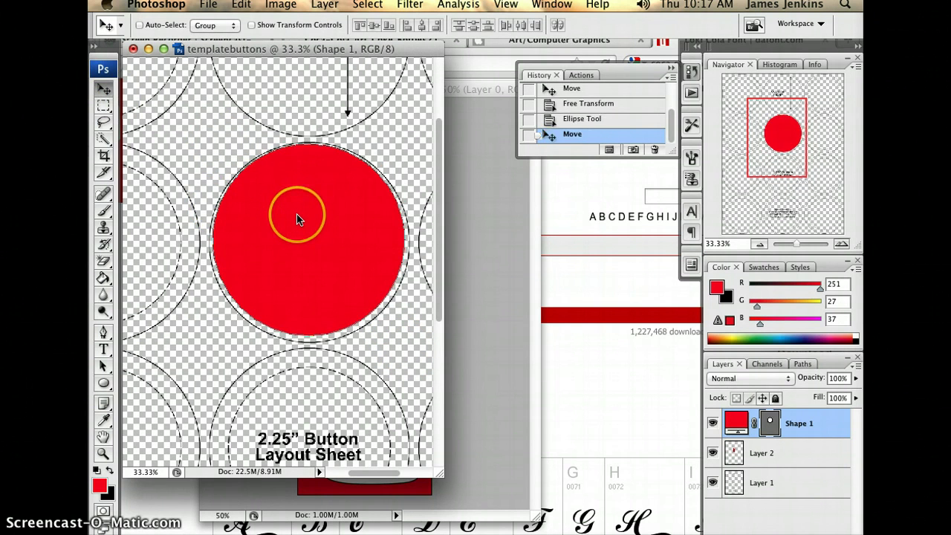
Scale the red circle to 105.6% width and 103.2% height to fill the outer button outline, and bring the bottle layer above it
key("super+t")
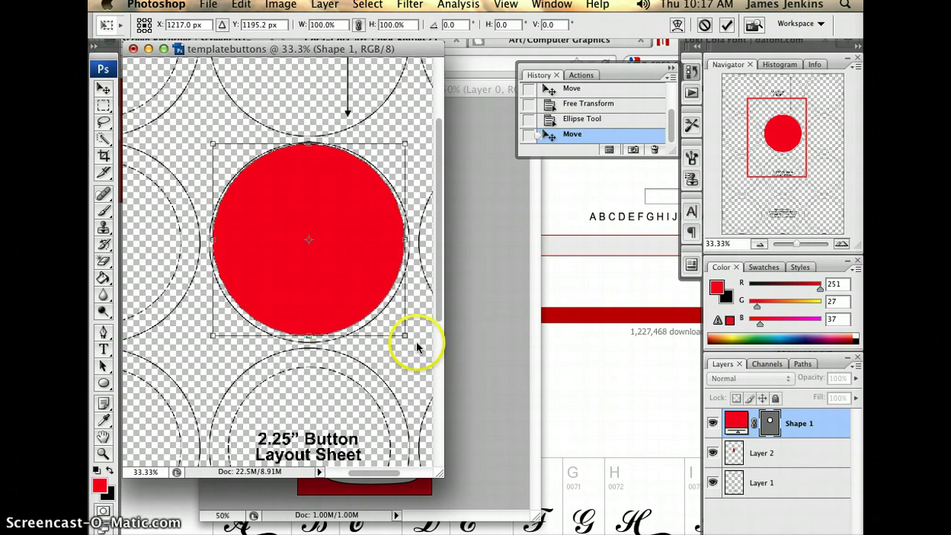
mouse_move(407, 336)
left_mouse_down()
mouse_move(418, 346)
mouse_move(410, 341)
left_mouse_up()
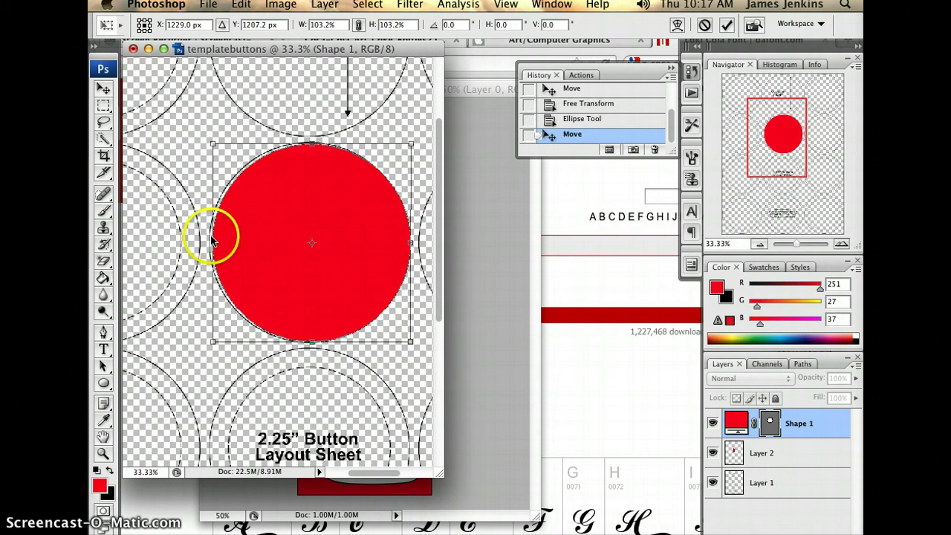
left_click_drag(211, 245, 207, 245)
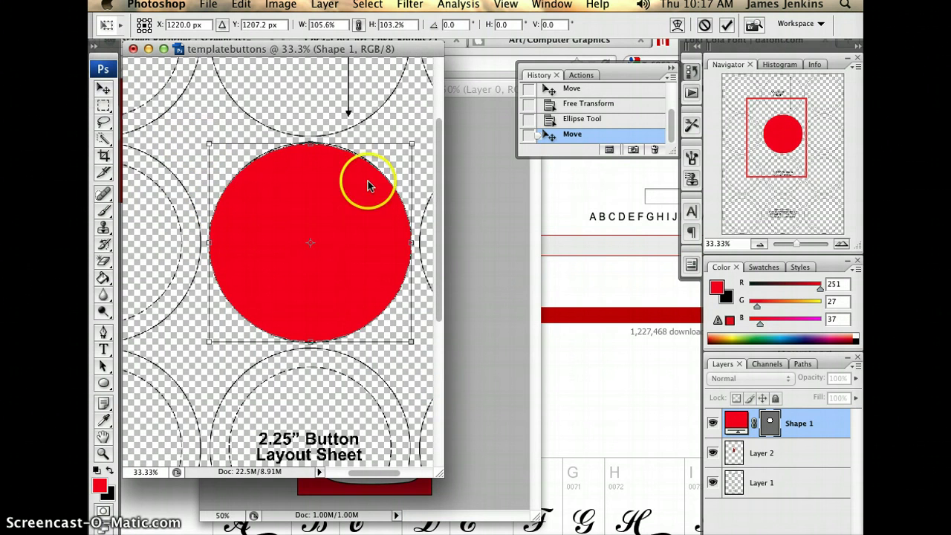
left_click(104, 104)
left_click(579, 186)
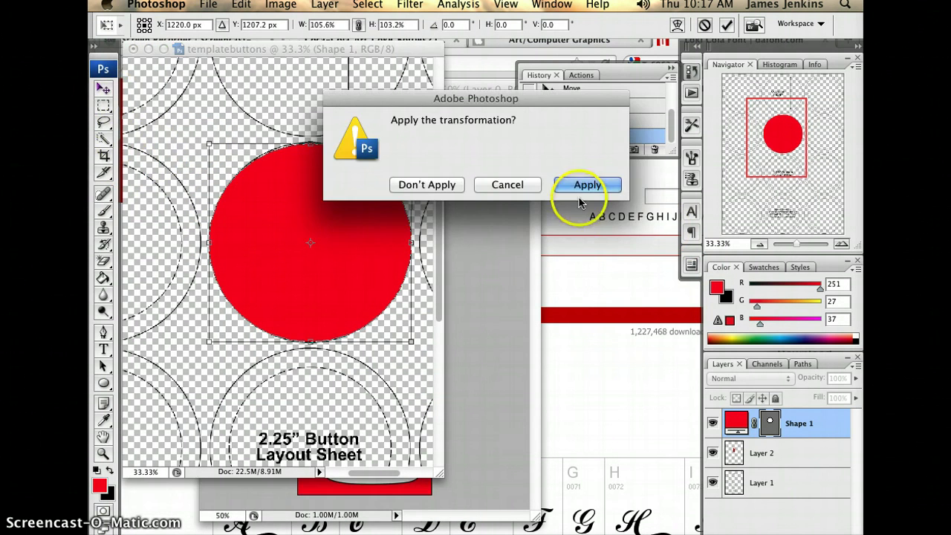
left_click_drag(808, 453, 806, 421)
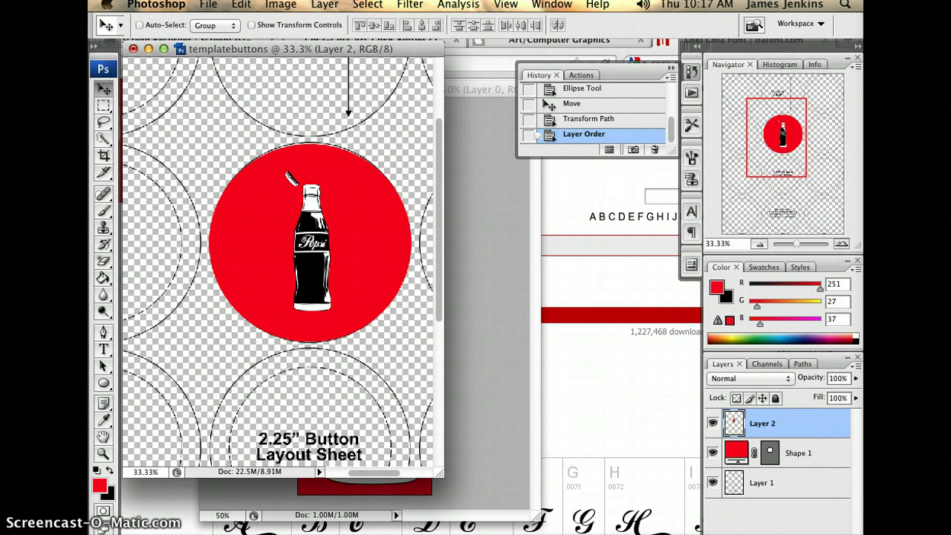
key("super+Tab")
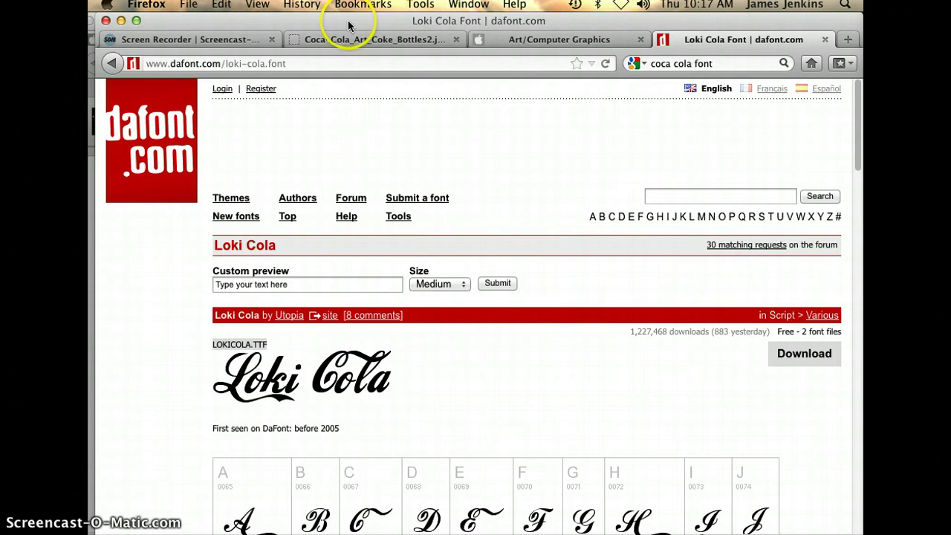
left_click(351, 39)
left_click(226, 40)
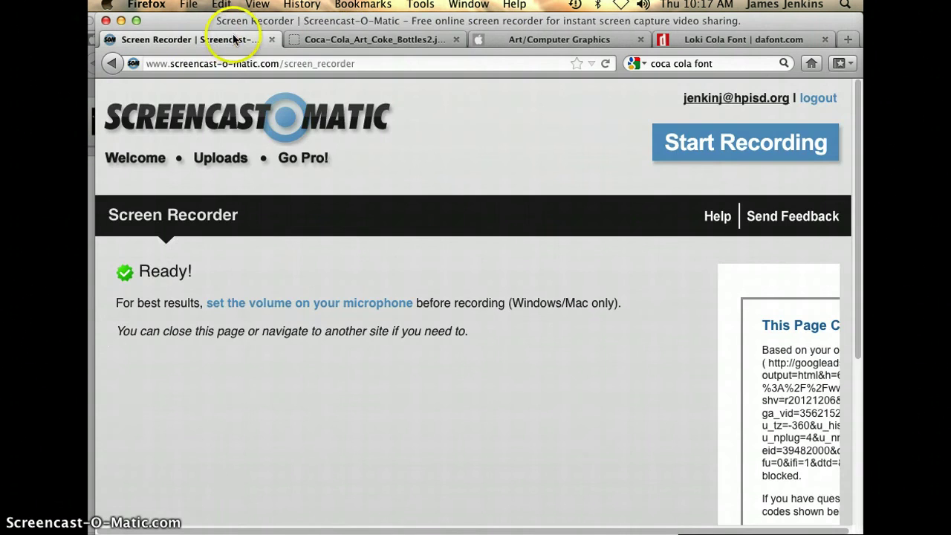
Open templetebuttontoturnin.jpg from the Art/Computer Graphics web page in Photoshop and place its window beside the templatebuttons document
left_click(494, 40)
left_click(305, 288)
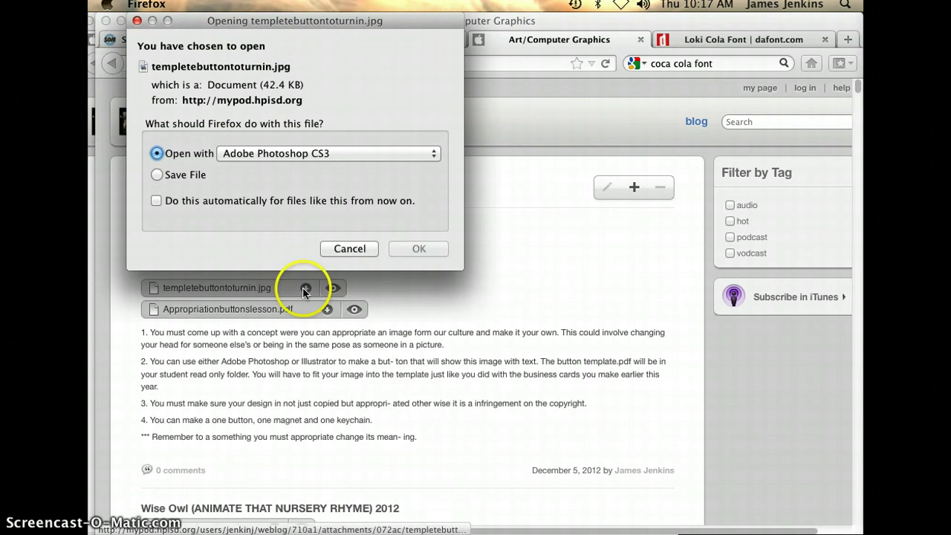
left_click(435, 249)
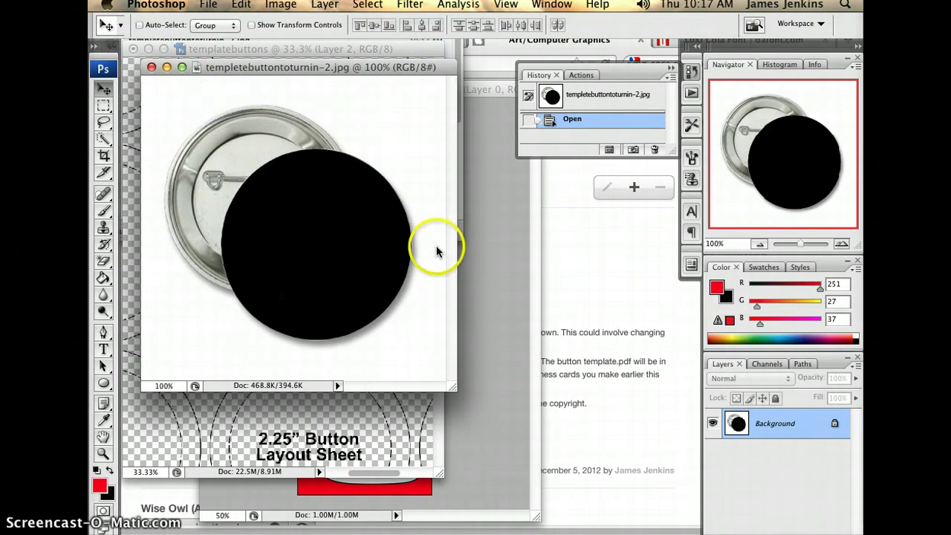
left_click_drag(239, 68, 472, 115)
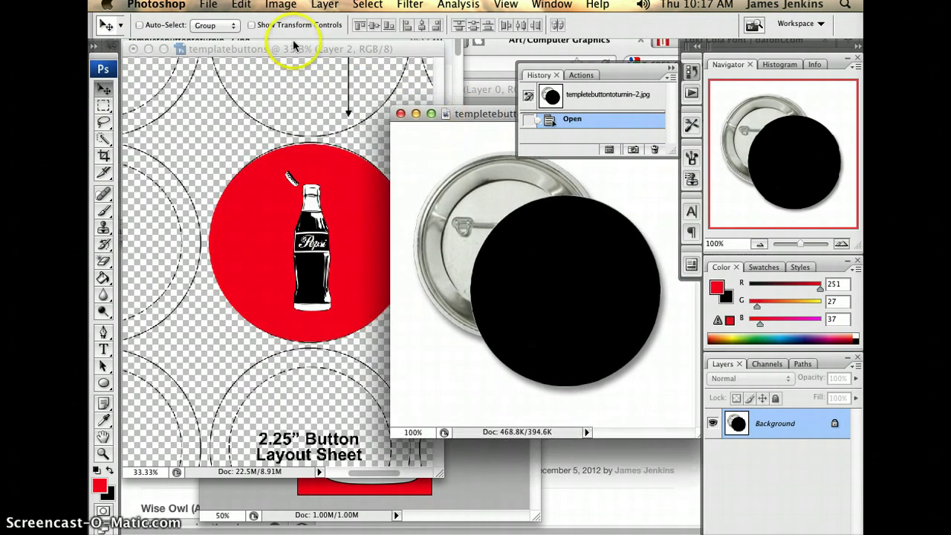
Check the print preview and print settings of the templatebuttons document, and close them without printing
left_click(295, 46)
left_click(210, 6)
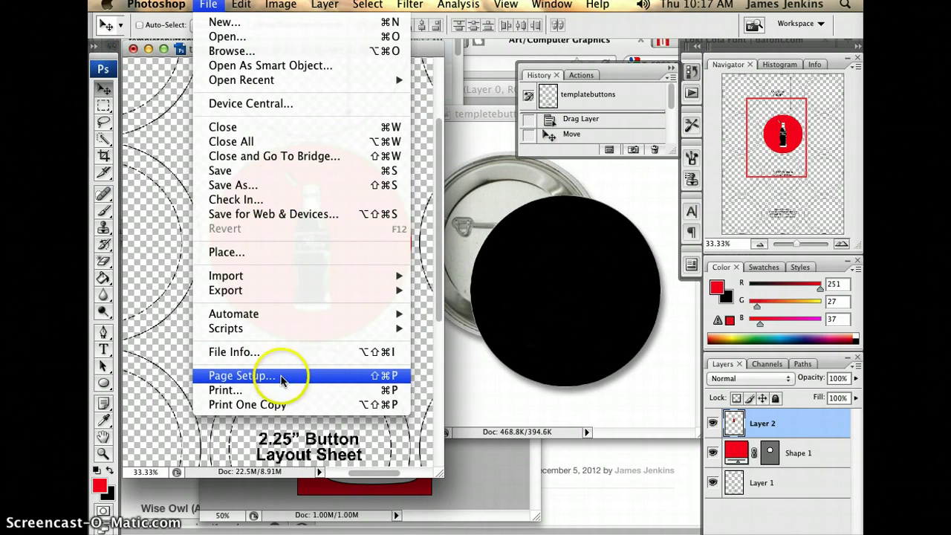
left_click(276, 389)
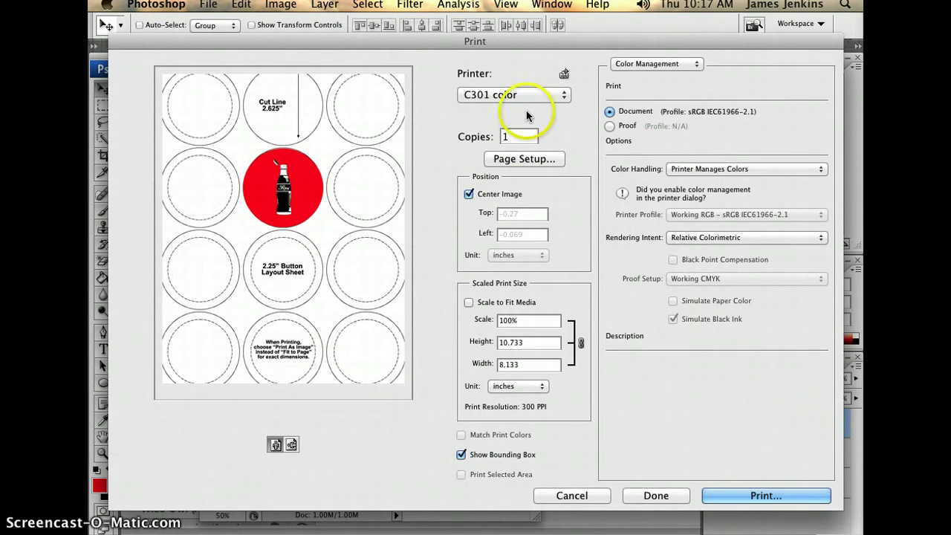
left_click(574, 494)
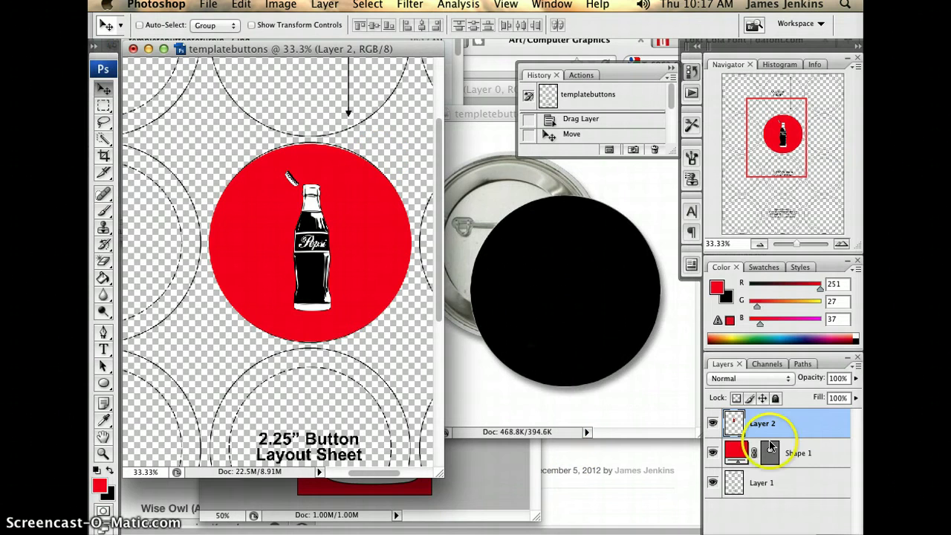
Copy the bottle layer and the red circle shape layer together from templatebuttons into the templetebuttontoturnin-2.jpg document
left_click(807, 452, "shift")
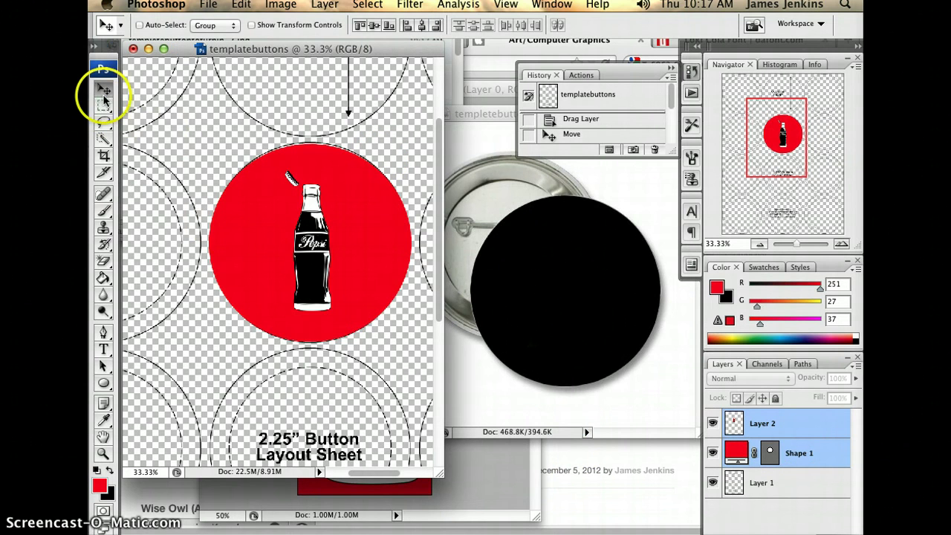
left_click_drag(314, 219, 522, 269)
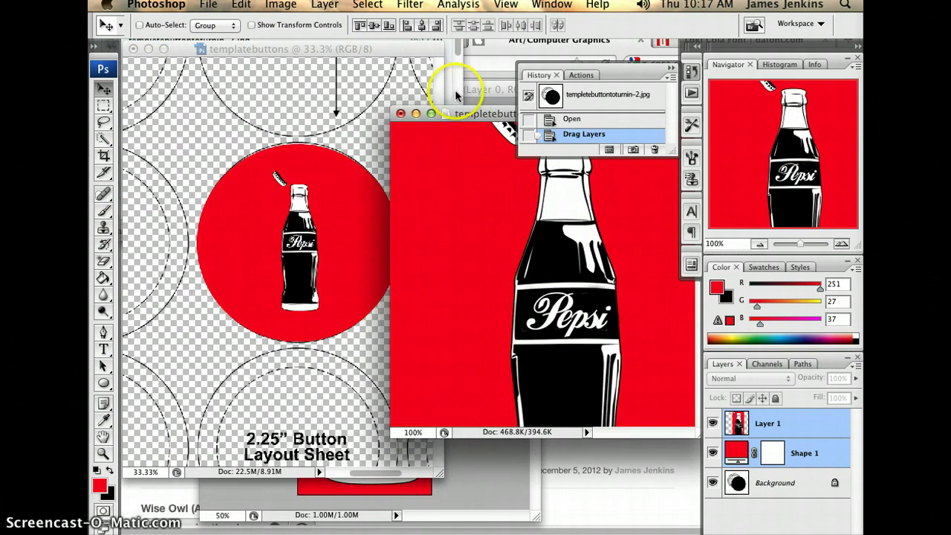
left_click_drag(466, 113, 306, 106)
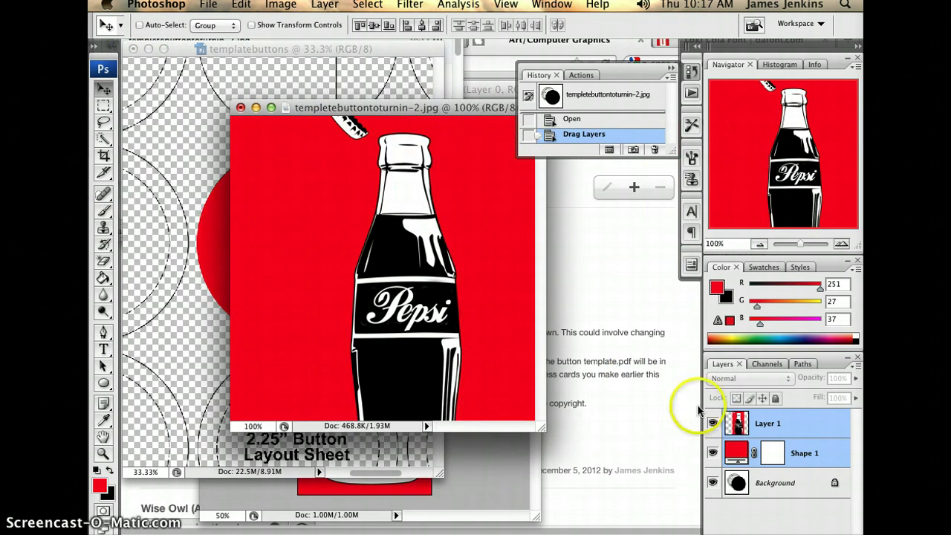
Scale the copied bottle and red circle to about 30.7% width and 28.8% height and move them over the black button face
left_click(758, 244)
key("super+t")
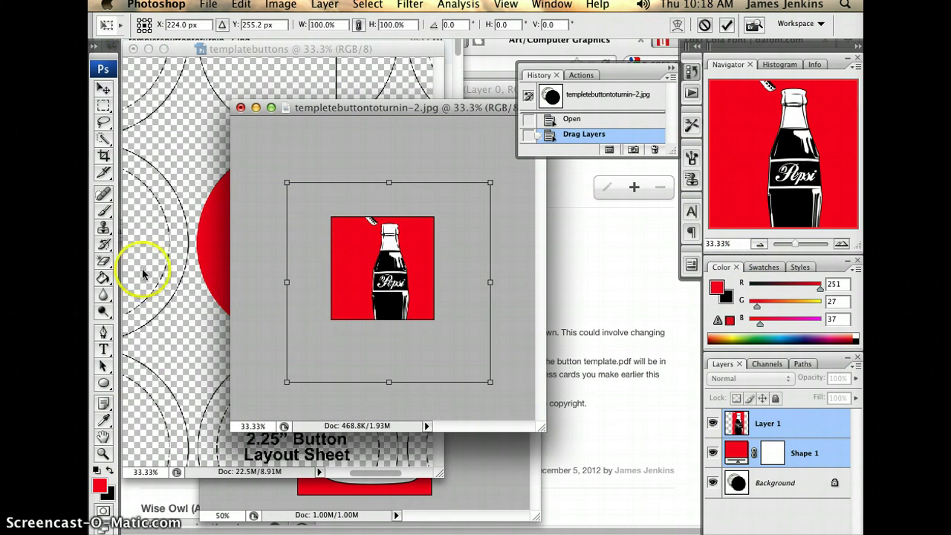
left_click_drag(286, 185, 378, 259)
left_click_drag(469, 339, 420, 305)
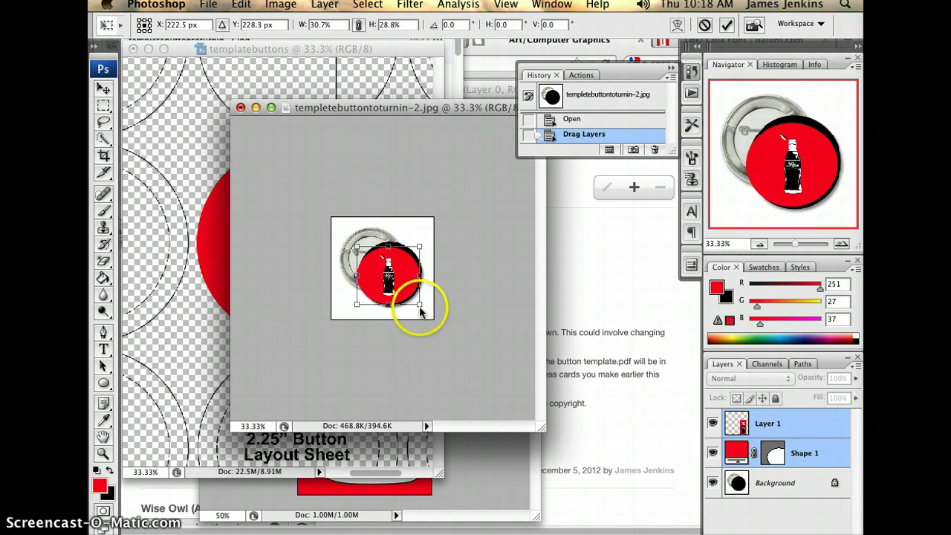
double_click(400, 269)
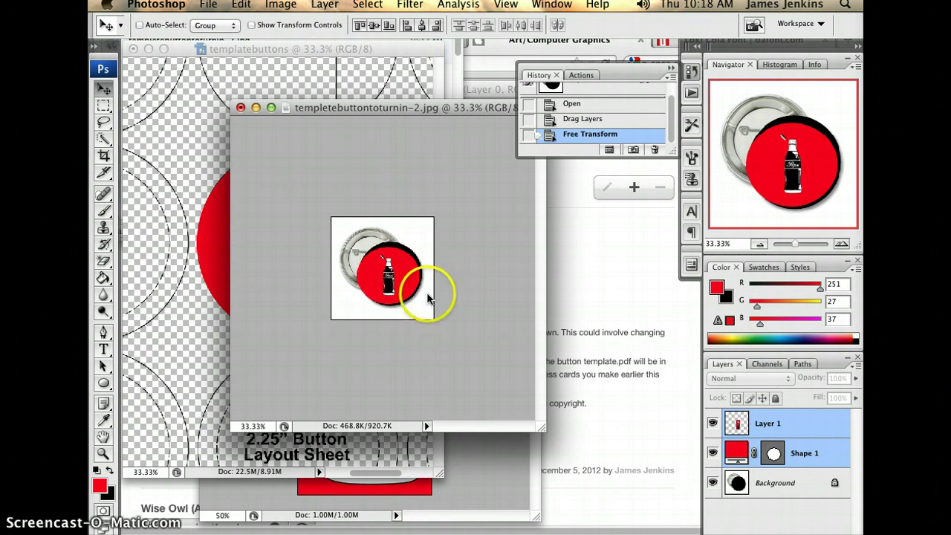
left_click(391, 278)
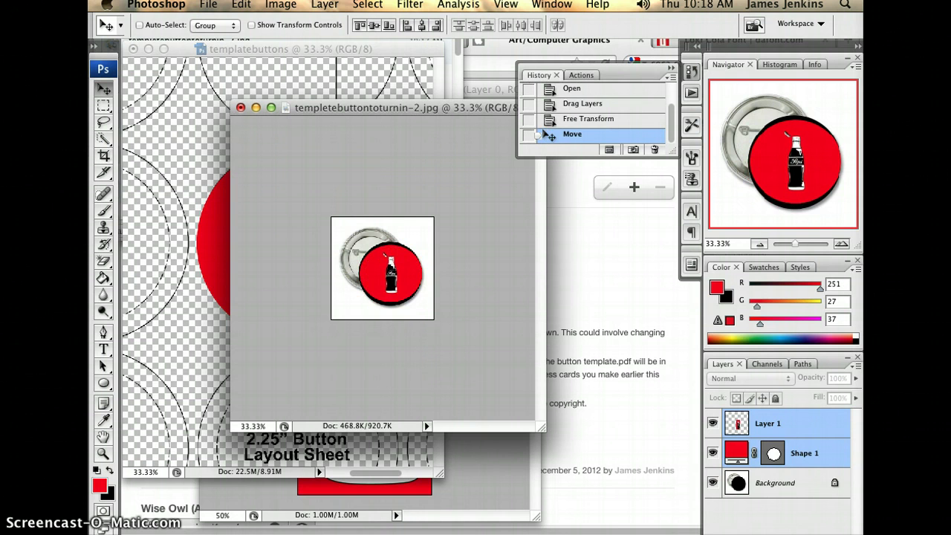
Stretch the bottle and red circle to 110.7% height, align them with the black button face at X 230.0 px, and apply the transformation
left_click(841, 244)
left_click(841, 243)
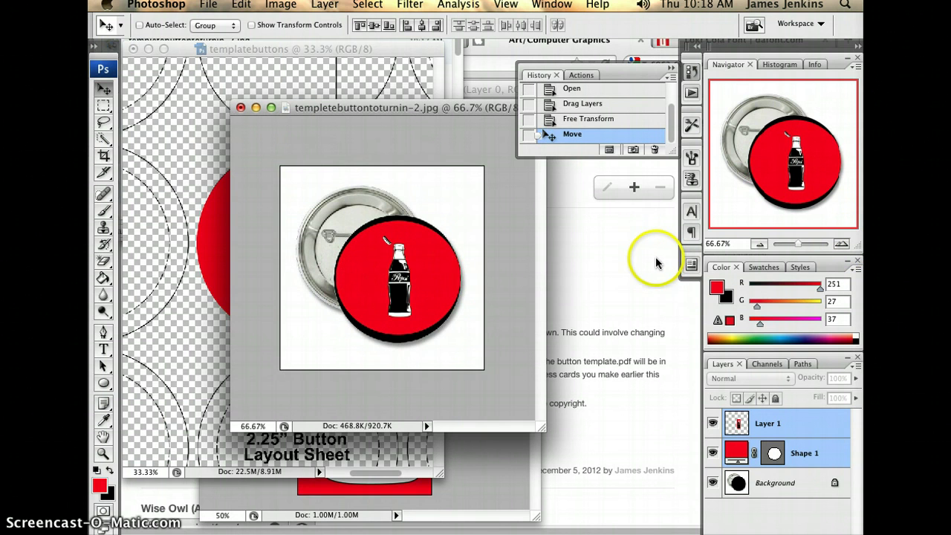
key("super+t")
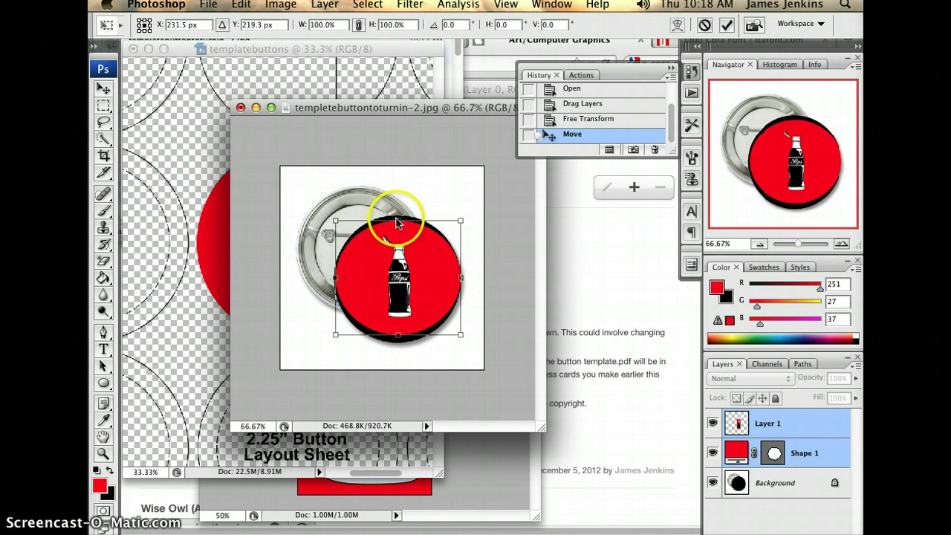
left_click_drag(396, 223, 396, 218)
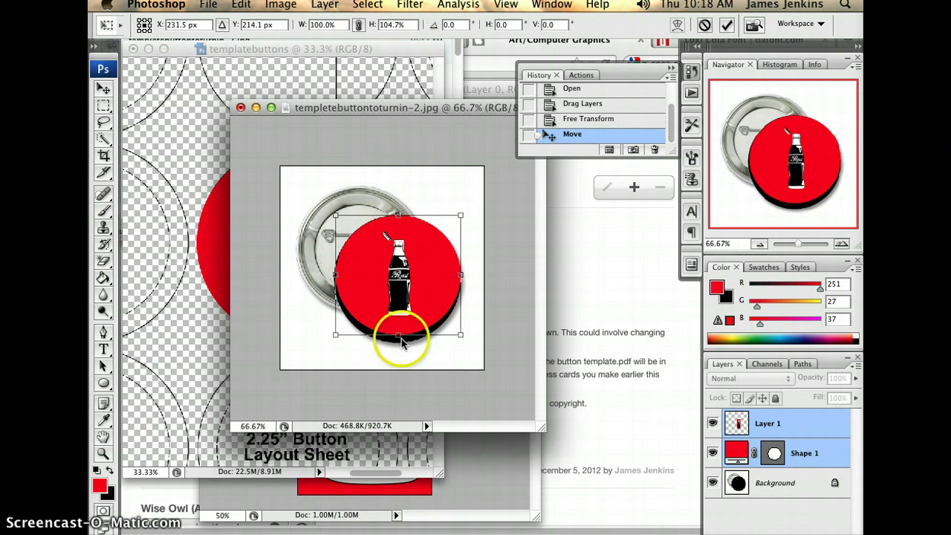
left_click_drag(398, 336, 395, 344)
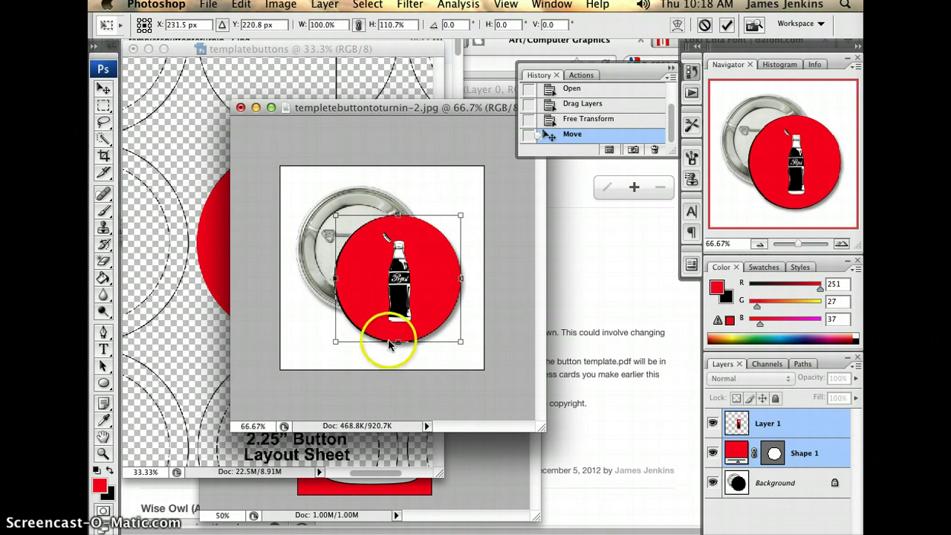
key("Left")
key("Left")
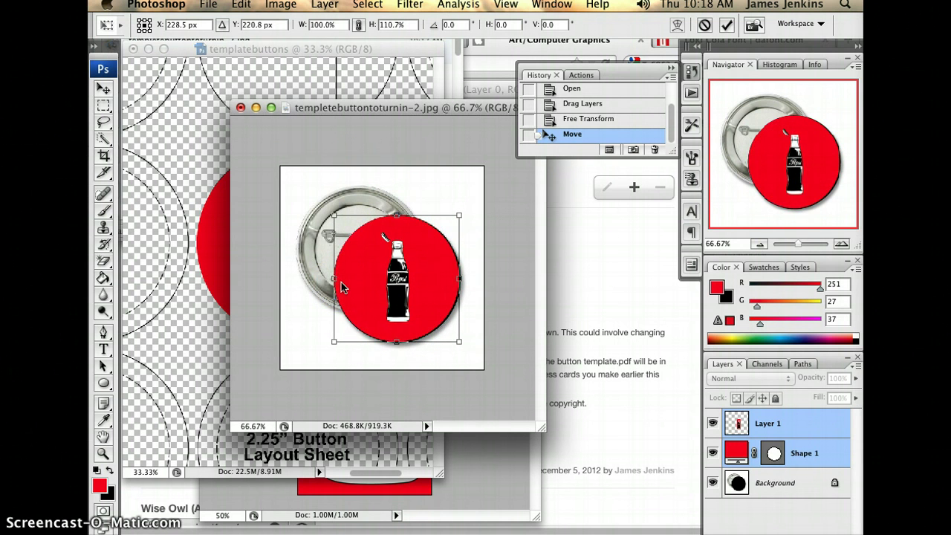
left_click(359, 259)
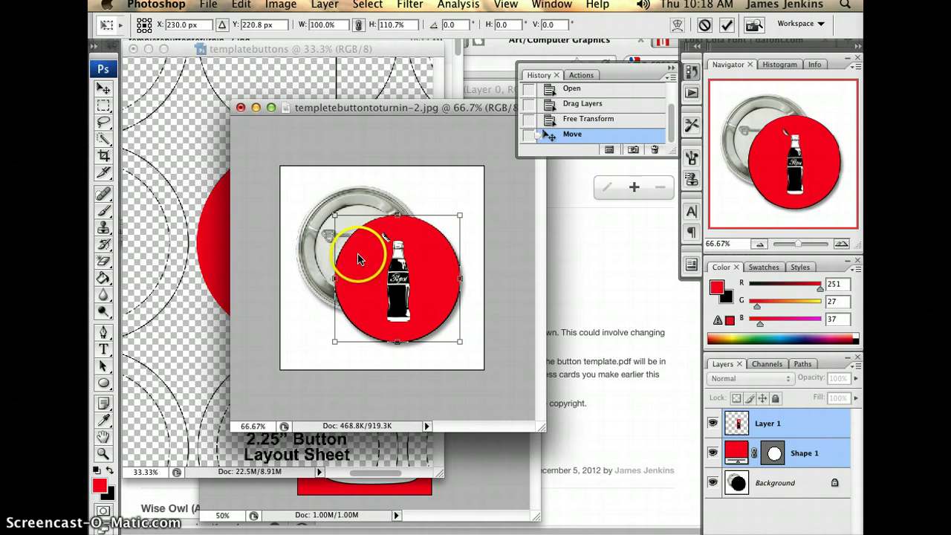
left_click(103, 87)
left_click(606, 189)
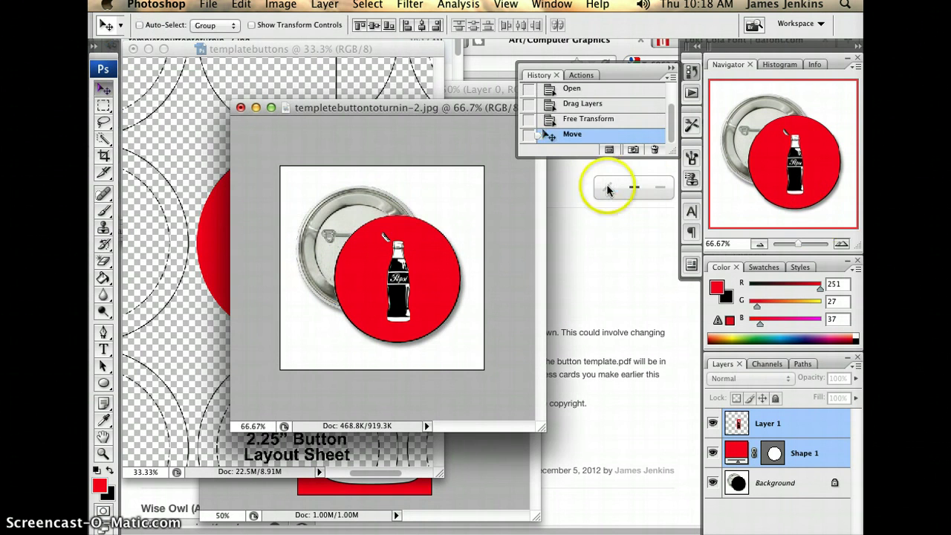
left_click(841, 244)
left_click(318, 221)
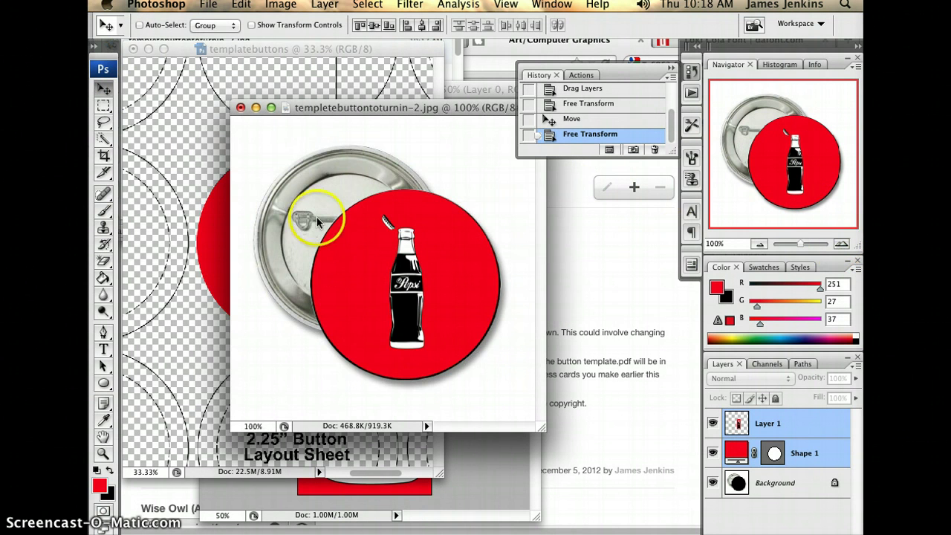
Save a copy of the finished button image in Downloads in JPEG format
left_click(209, 6)
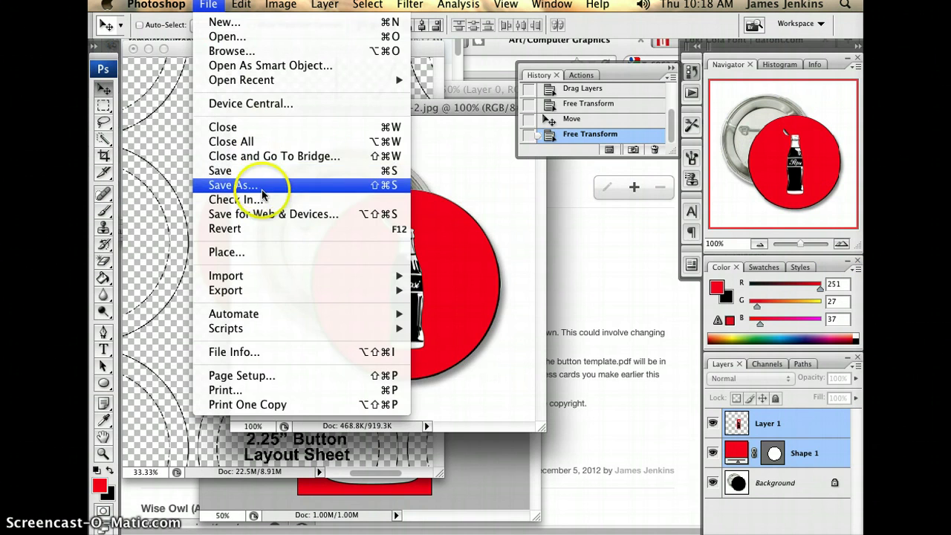
left_click(264, 191)
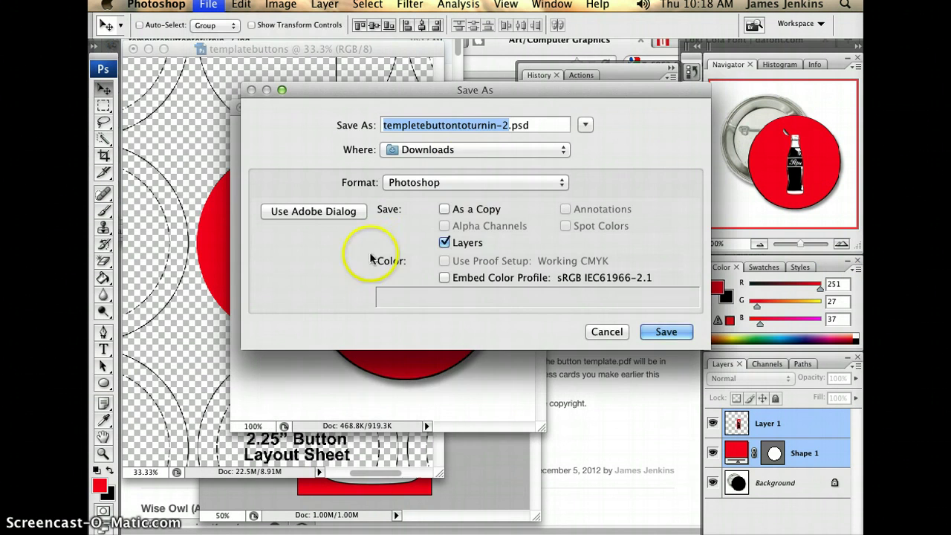
left_click(476, 182)
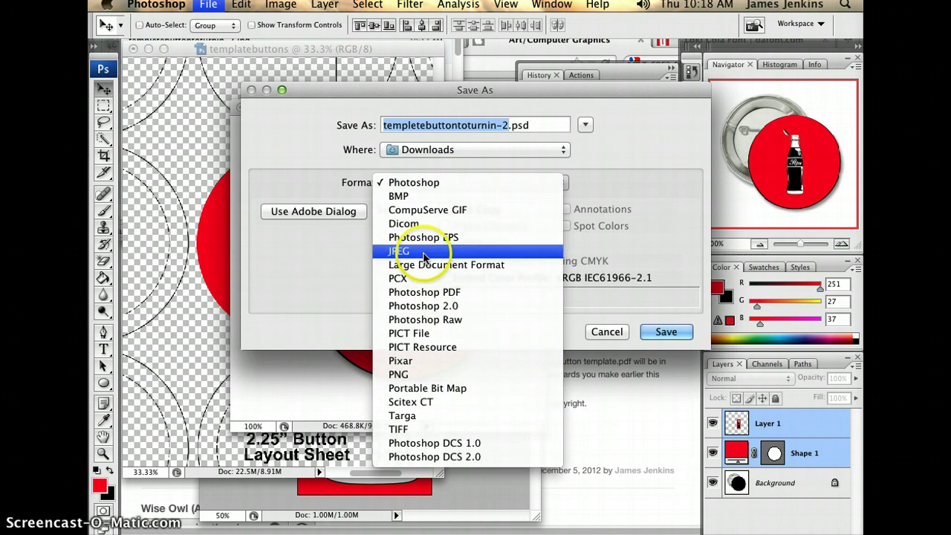
left_click(446, 251)
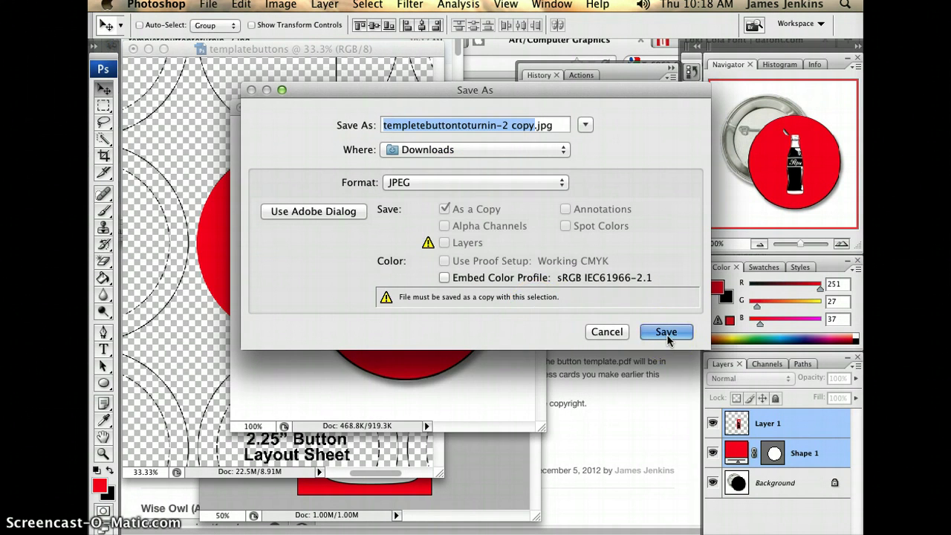